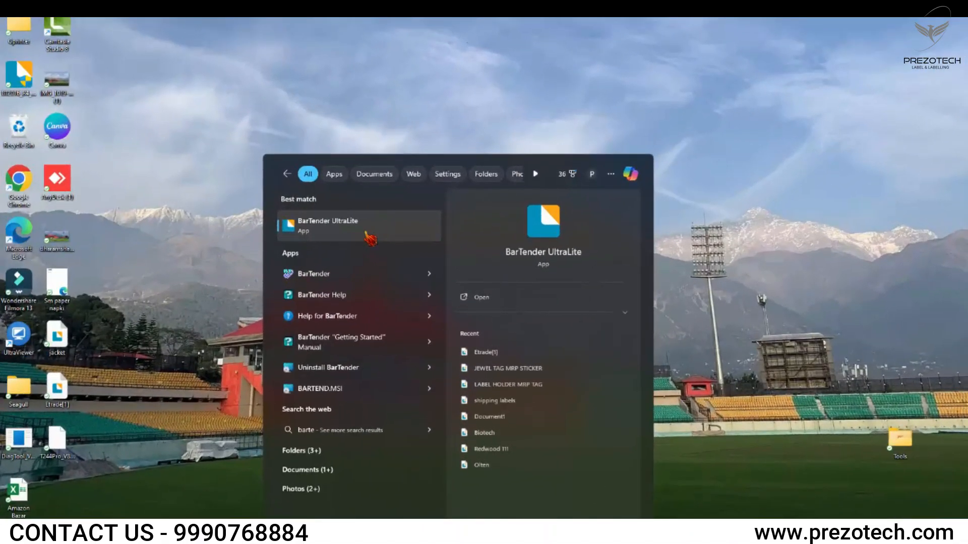
Launch BarTender UltraLite and create a new document from a blank template
{"action": "left_click", "coordinate": [370, 237]}
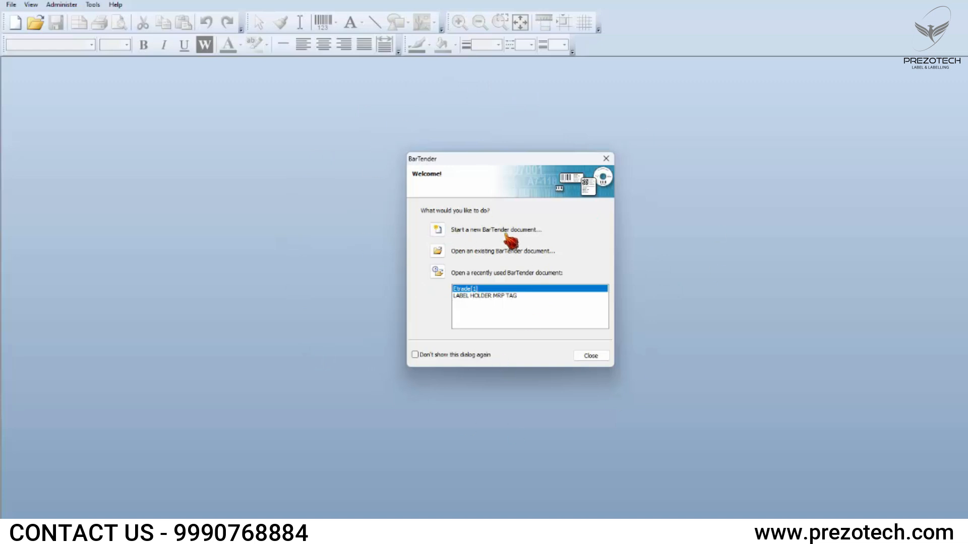
{"action": "left_click", "coordinate": [437, 230]}
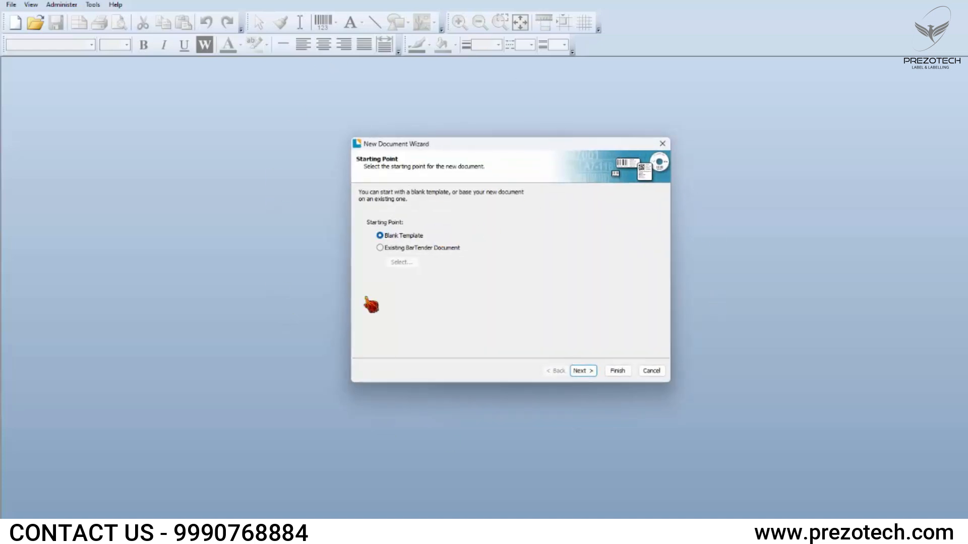
{"action": "left_click", "coordinate": [618, 372]}
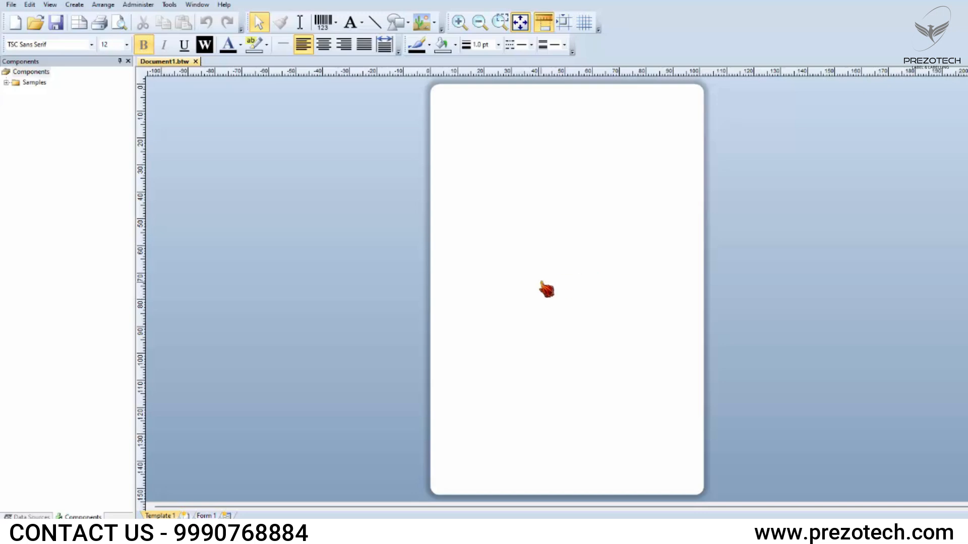
Set the label document's page size to 50 mm wide and 25 mm high in Page Setup
{"action": "double_click", "coordinate": [546, 290]}
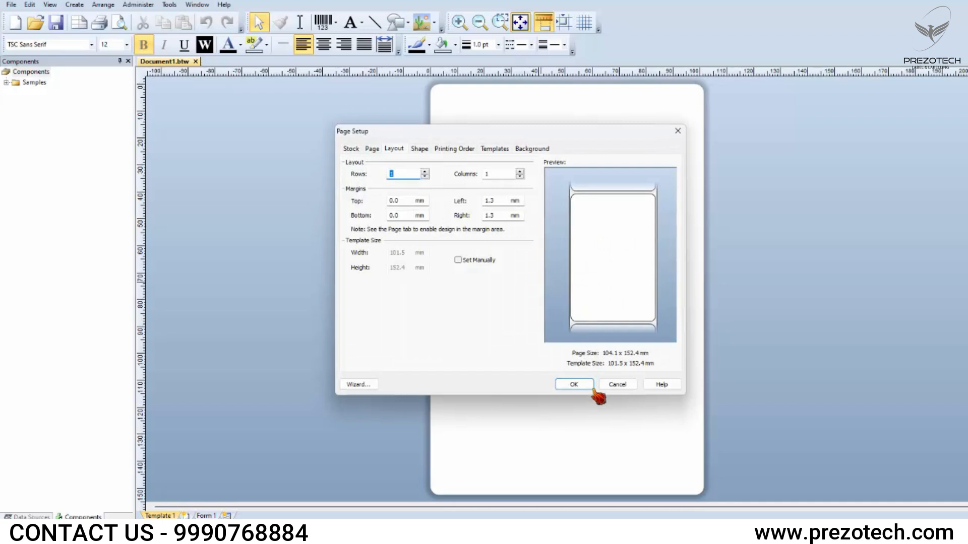
{"action": "left_click", "coordinate": [625, 386]}
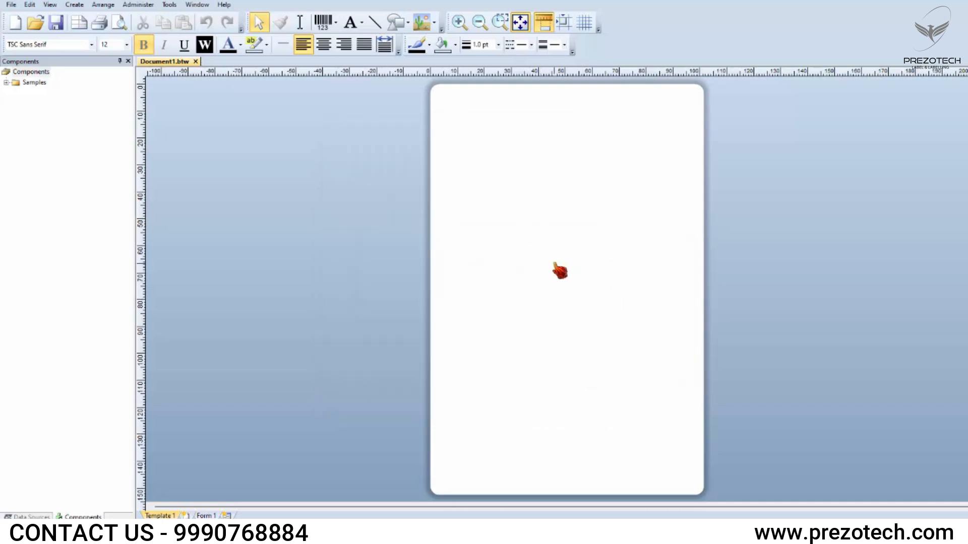
{"action": "double_click", "coordinate": [543, 228]}
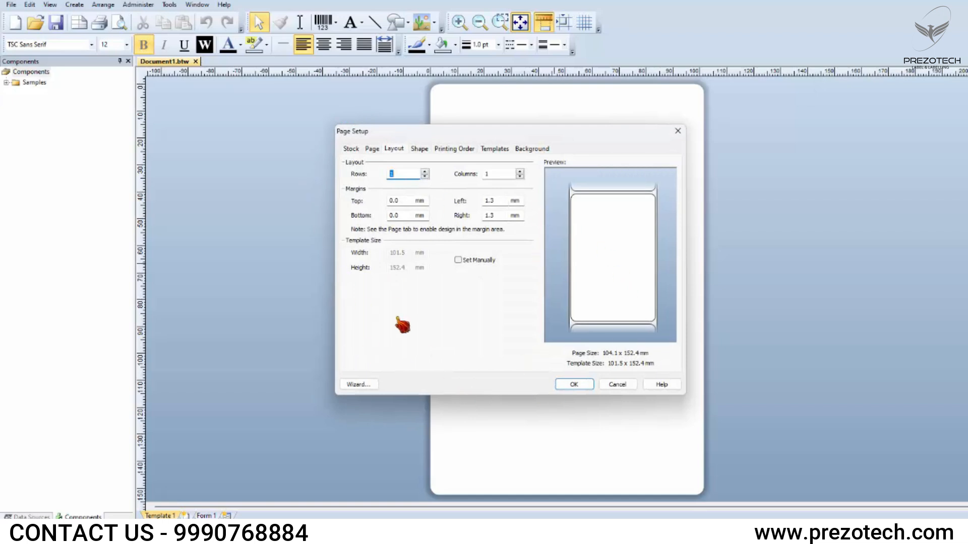
{"action": "left_click", "coordinate": [372, 149]}
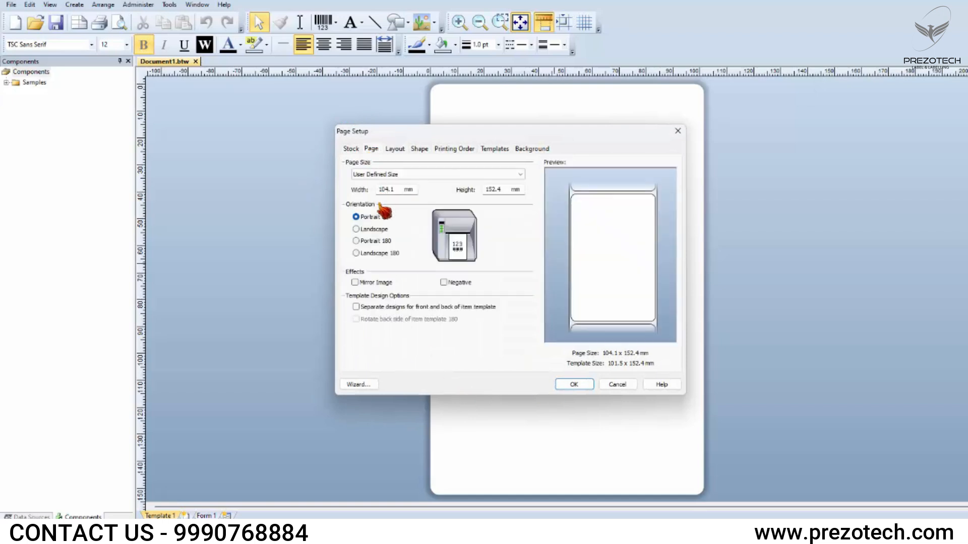
{"action": "double_click", "coordinate": [394, 191]}
{"action": "type", "text": "50"}
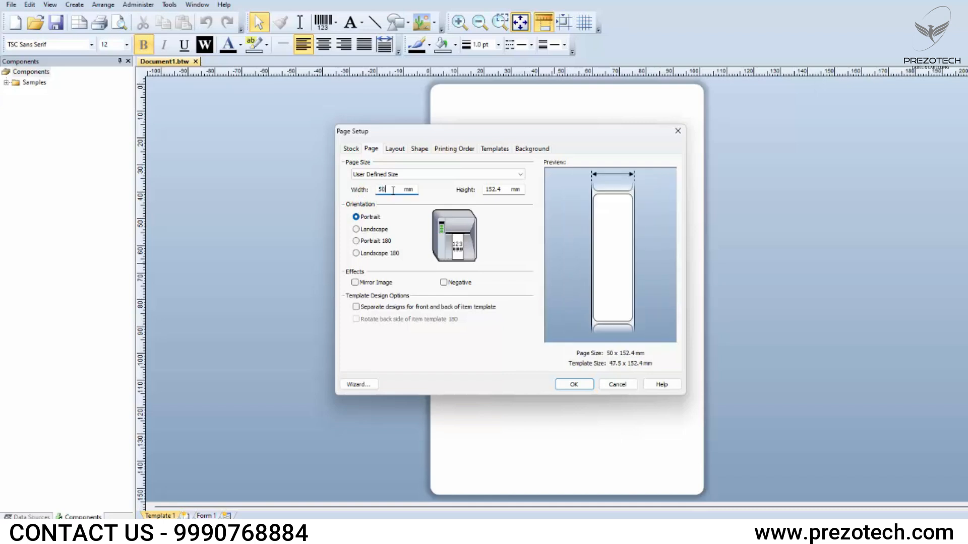
{"action": "double_click", "coordinate": [490, 188]}
{"action": "type", "text": "25"}
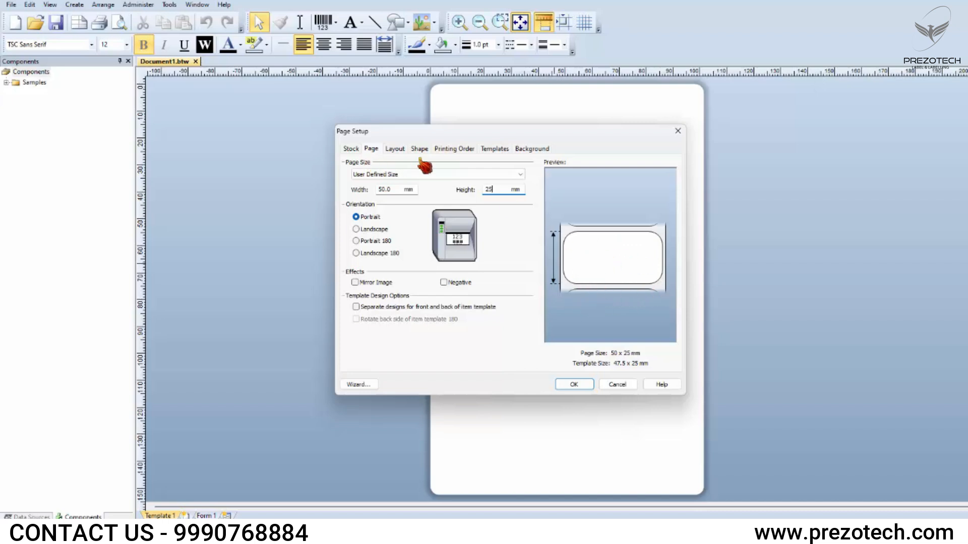
Set the left and right page margins to 0 mm
{"action": "left_click", "coordinate": [396, 150]}
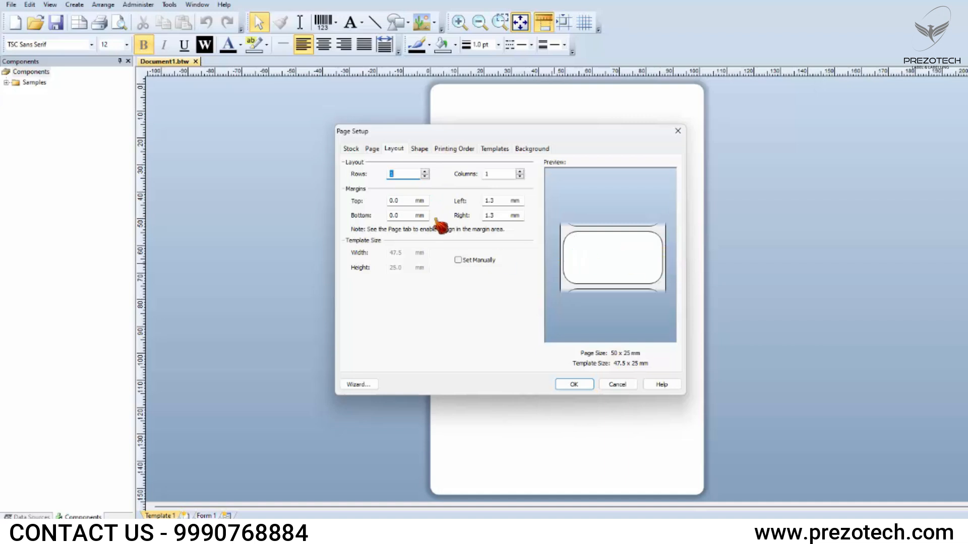
{"action": "left_click", "coordinate": [498, 202]}
{"action": "type", "text": "0"}
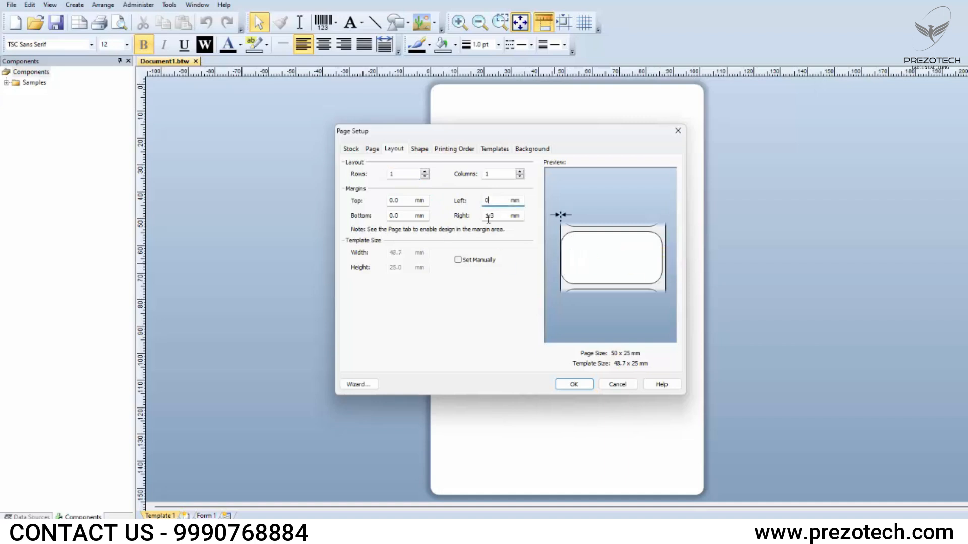
{"action": "double_click", "coordinate": [489, 217]}
{"action": "type", "text": "0"}
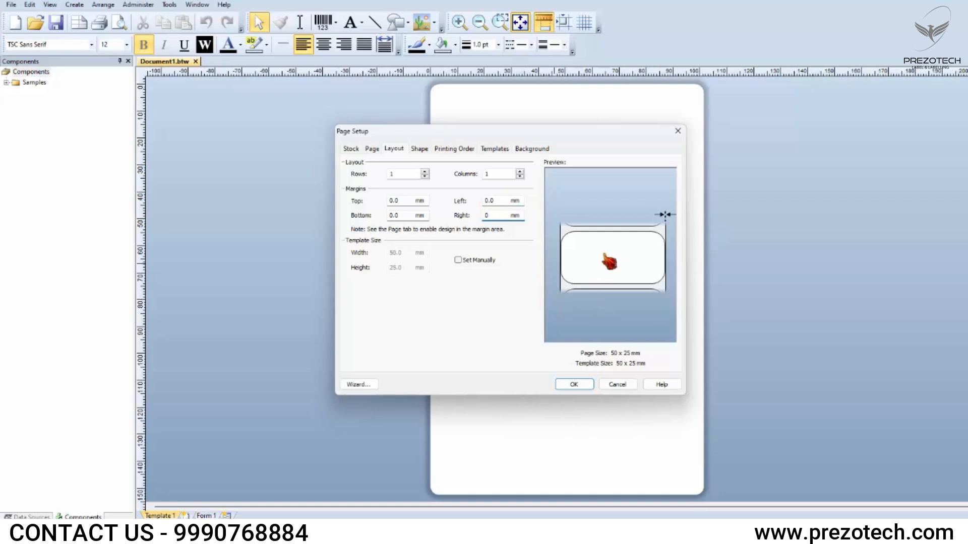
Set the page width to 100 mm
{"action": "left_click", "coordinate": [372, 150]}
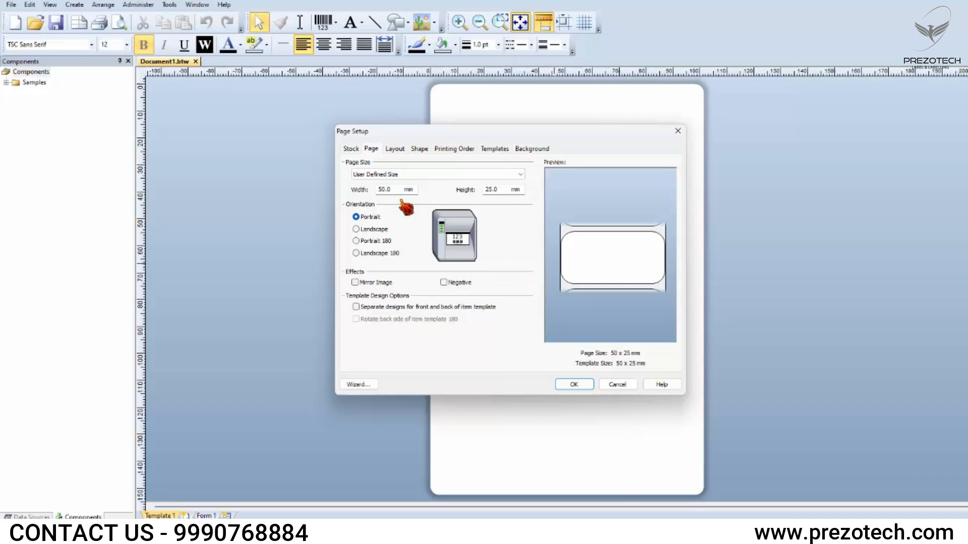
{"action": "double_click", "coordinate": [387, 190]}
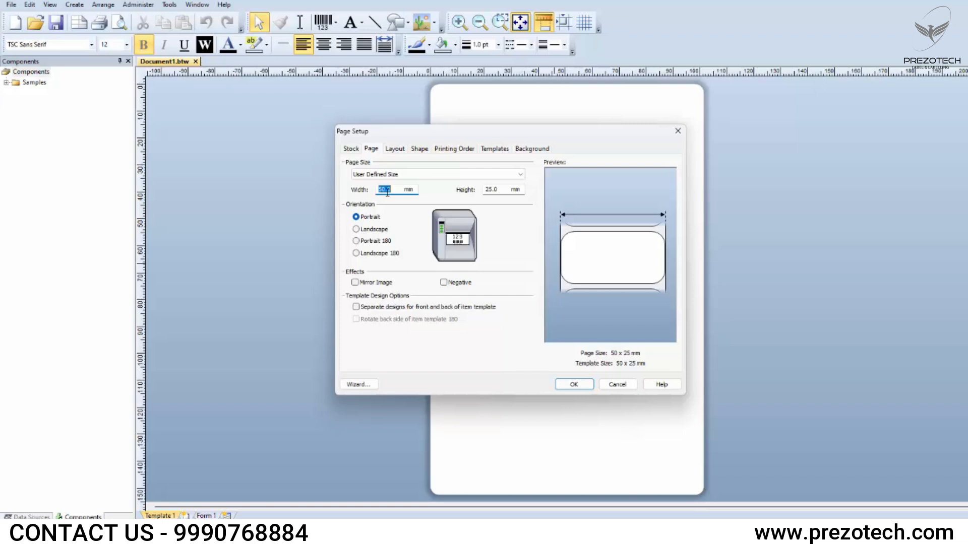
{"action": "type", "text": "100"}
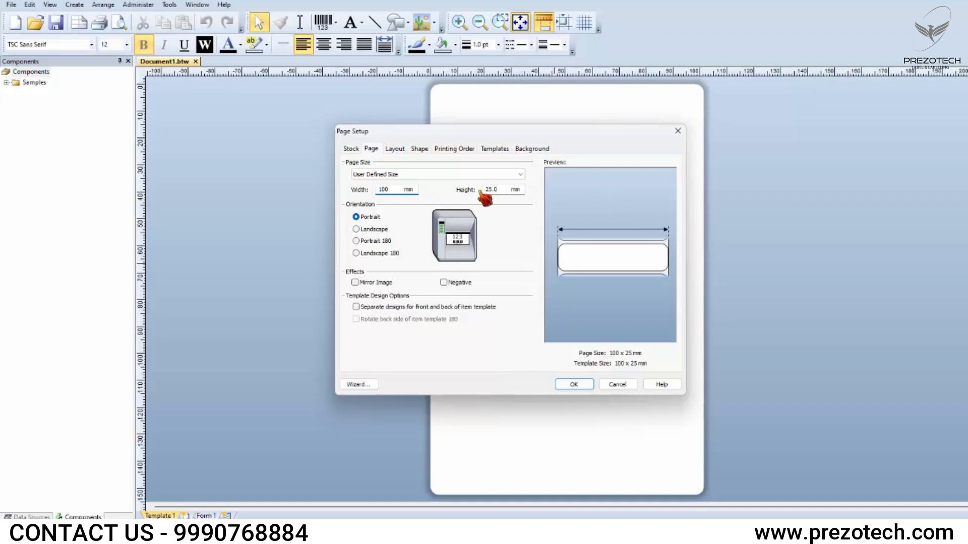
Try layouts with 2, 4 and 5 label columns on the page
{"action": "left_click", "coordinate": [393, 149]}
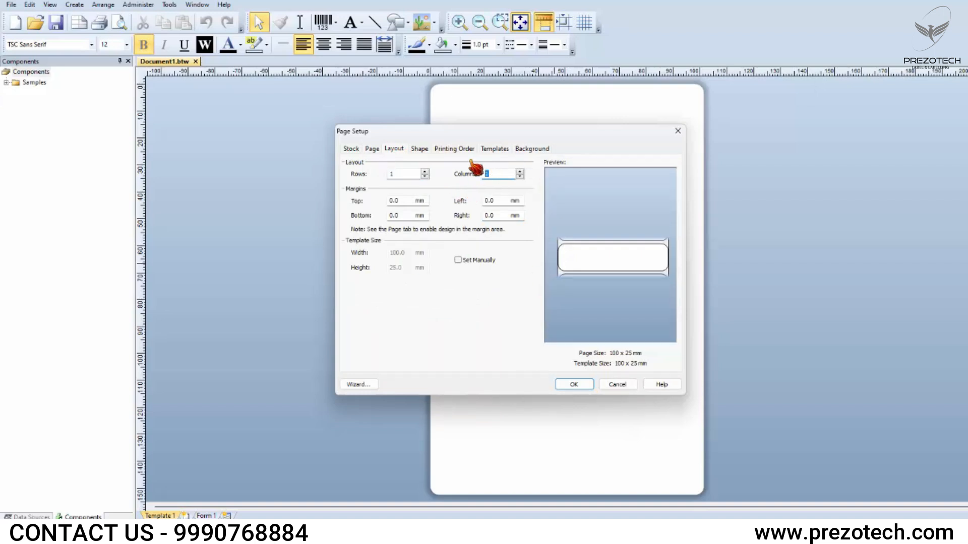
{"action": "type", "text": "2"}
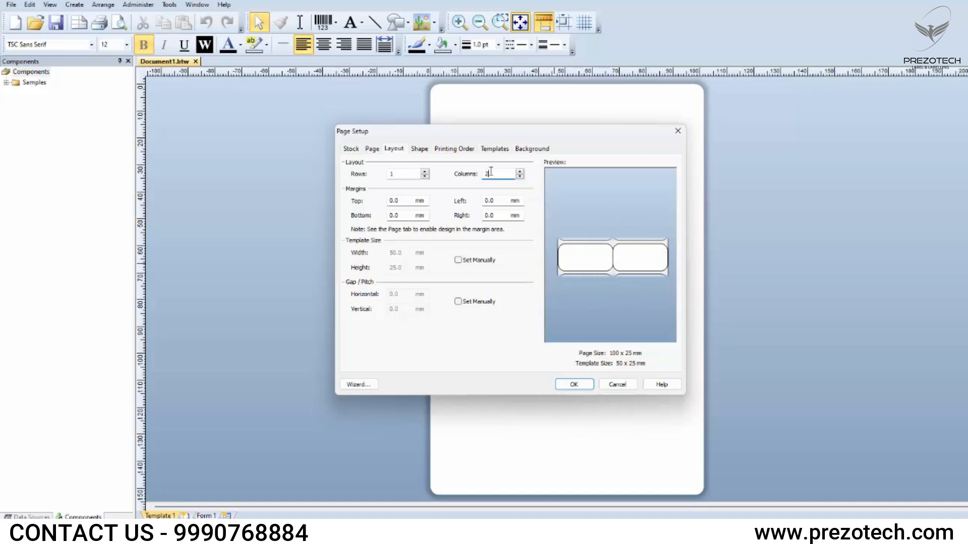
{"action": "type", "text": "4"}
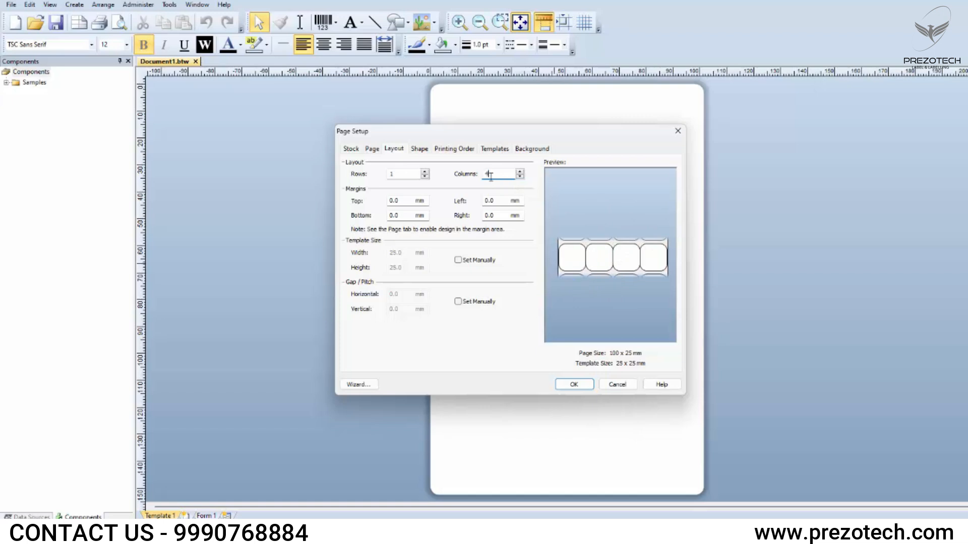
{"action": "key", "text": "BackSpace"}
{"action": "type", "text": "5"}
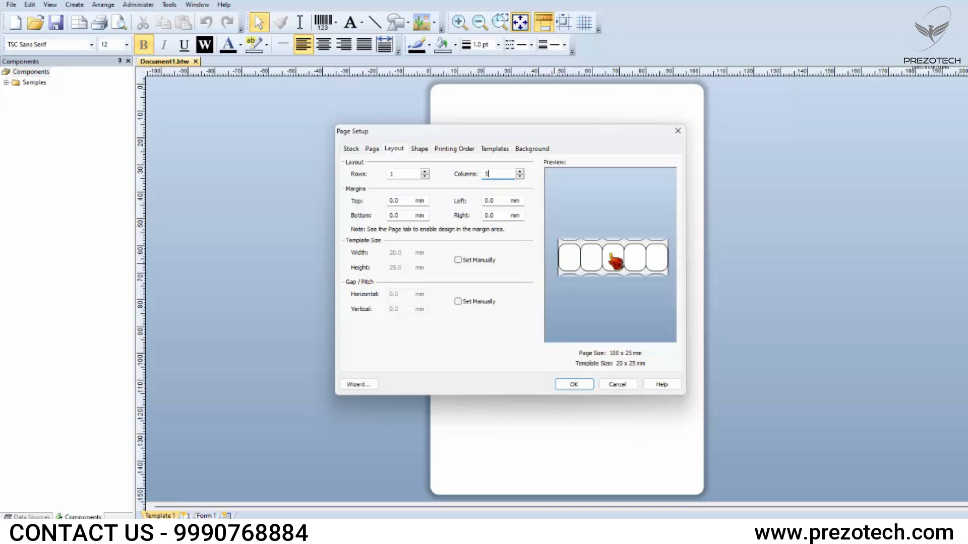
Set the layout to 2 columns and apply the page setup
{"action": "left_click", "coordinate": [373, 149]}
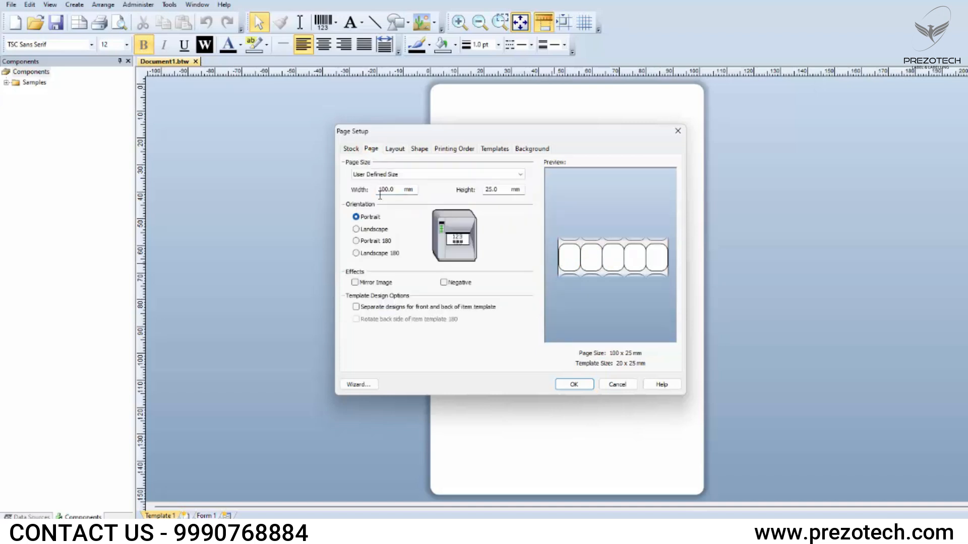
{"action": "left_click", "coordinate": [394, 149]}
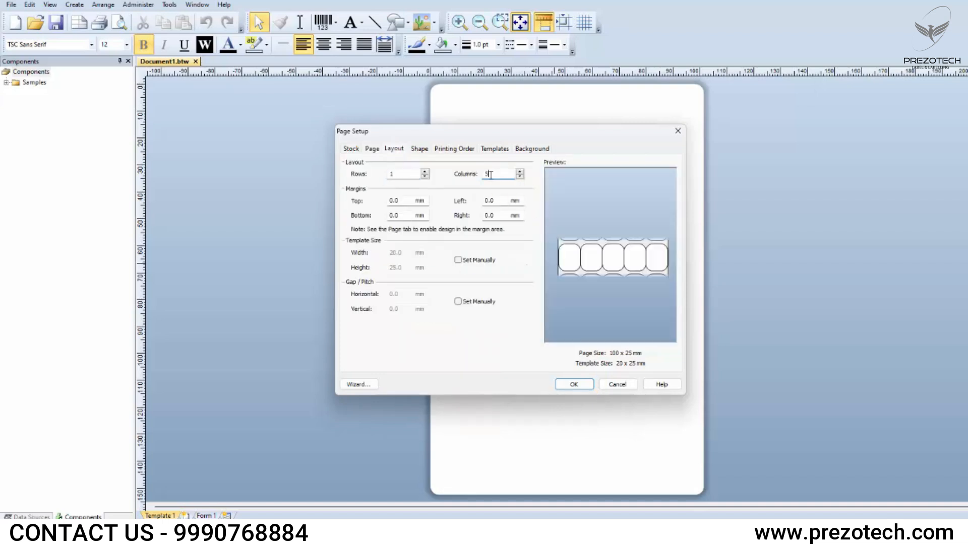
{"action": "type", "text": "2"}
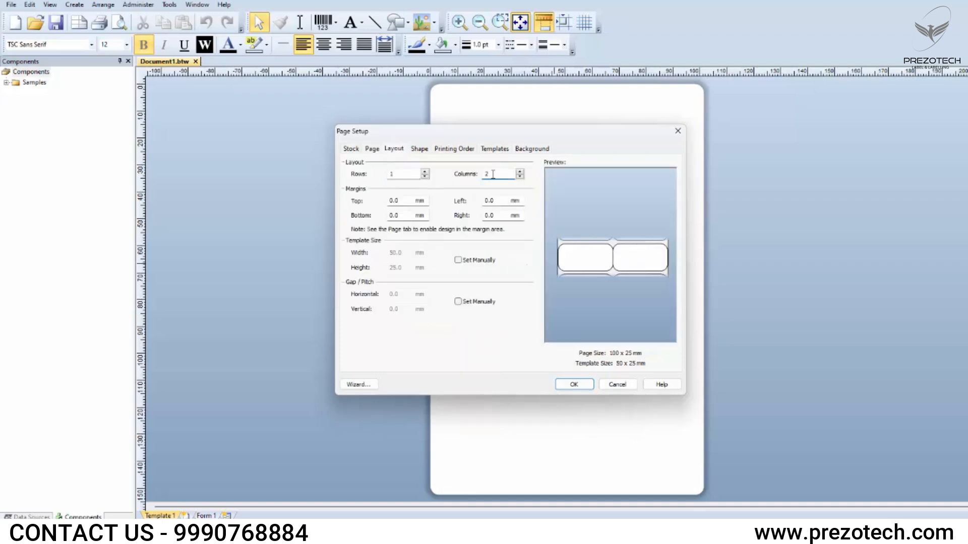
{"action": "left_click", "coordinate": [575, 385]}
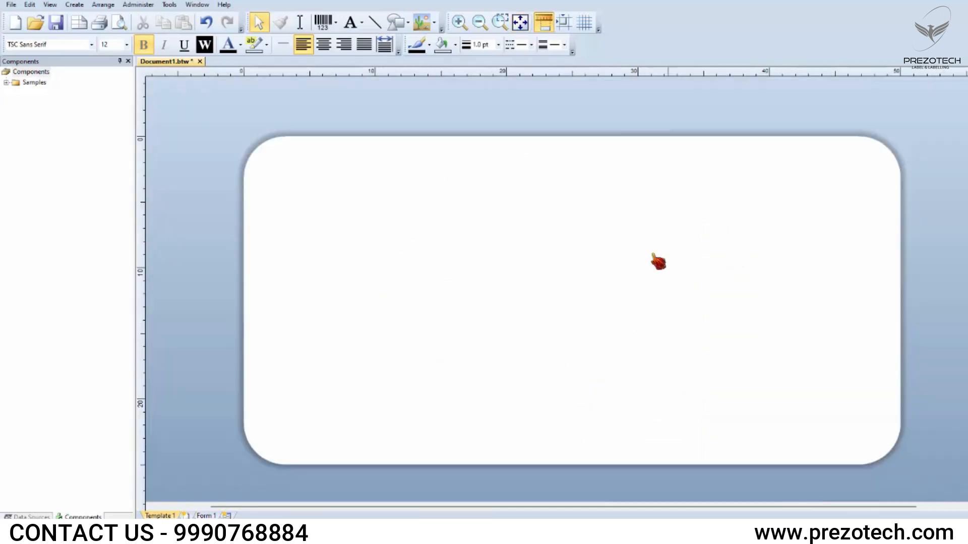
Place a single-line text object on the label and move it near the upper edge, slightly right of centre
{"action": "left_click", "coordinate": [359, 31]}
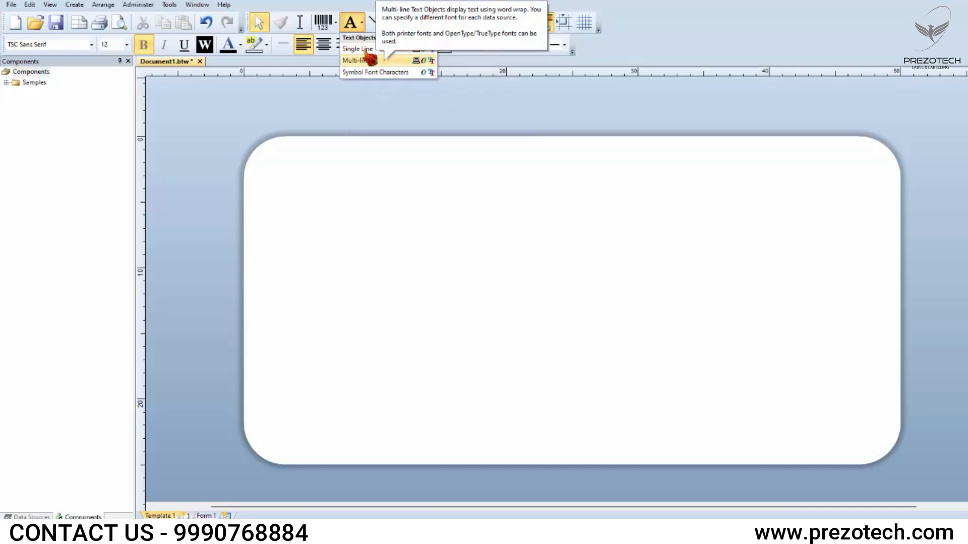
{"action": "left_click", "coordinate": [367, 49]}
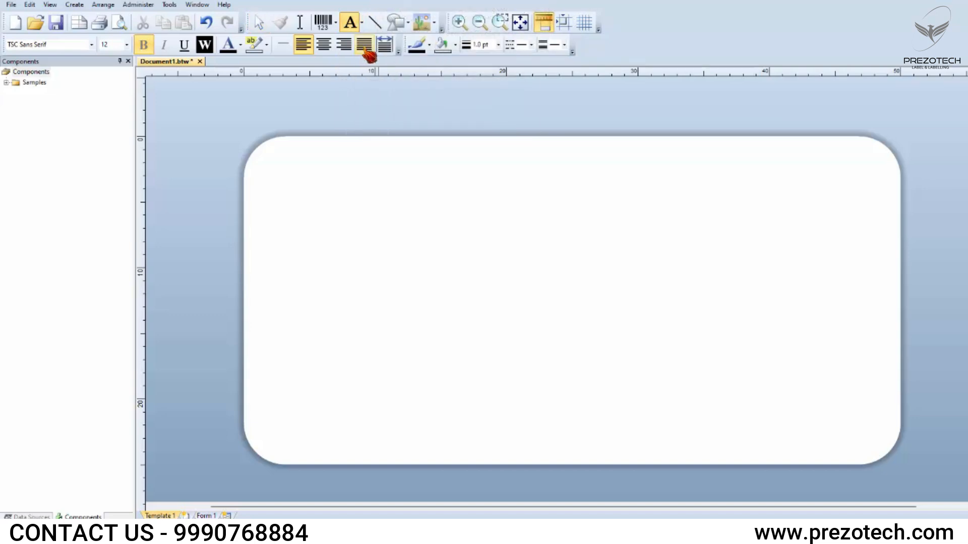
{"action": "left_click", "coordinate": [536, 191]}
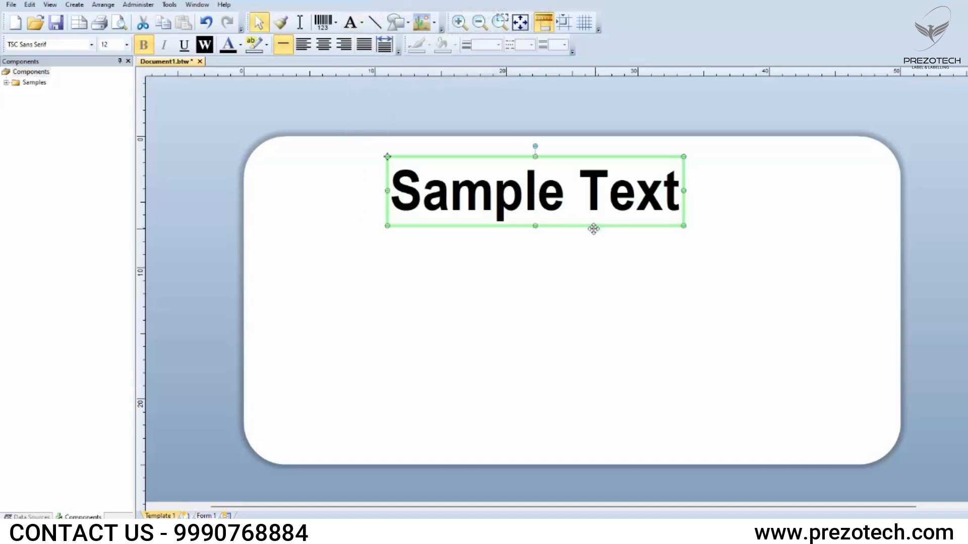
{"action": "left_click_drag", "start_coordinate": [603, 222], "coordinate": [661, 216]}
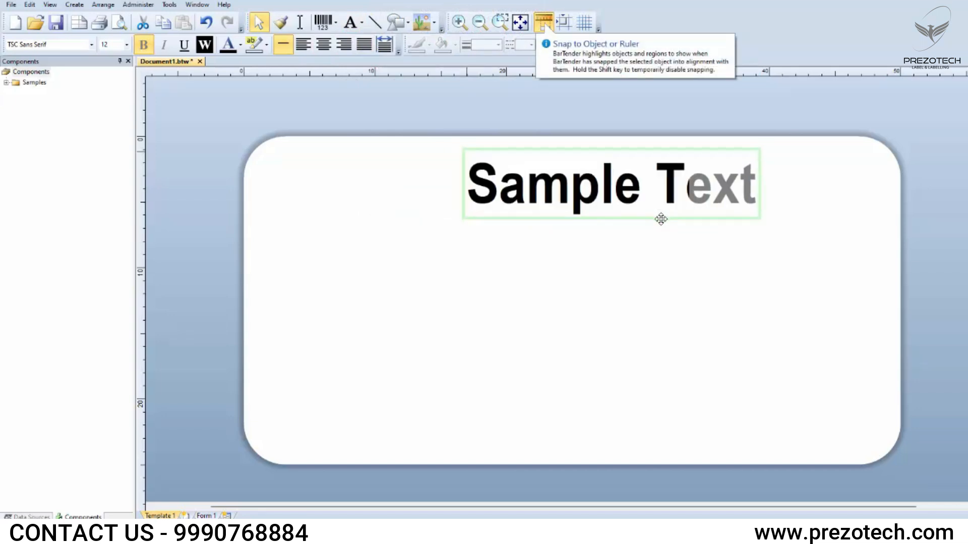
Add a multi-line text object across the middle of the label, below the single-line text
{"action": "left_click", "coordinate": [362, 25]}
{"action": "left_click", "coordinate": [354, 69]}
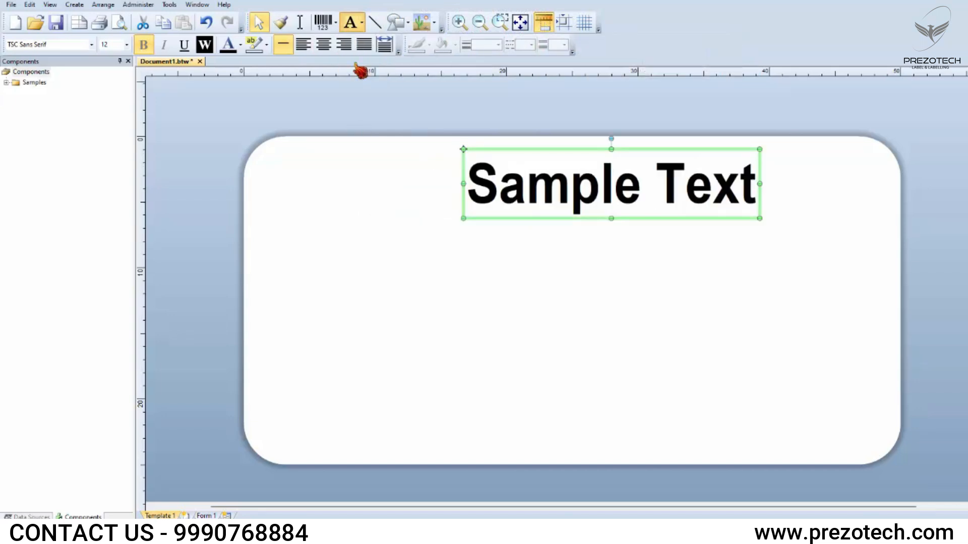
{"action": "left_click", "coordinate": [434, 300]}
{"action": "left_click_drag", "start_coordinate": [375, 335], "coordinate": [556, 365]}
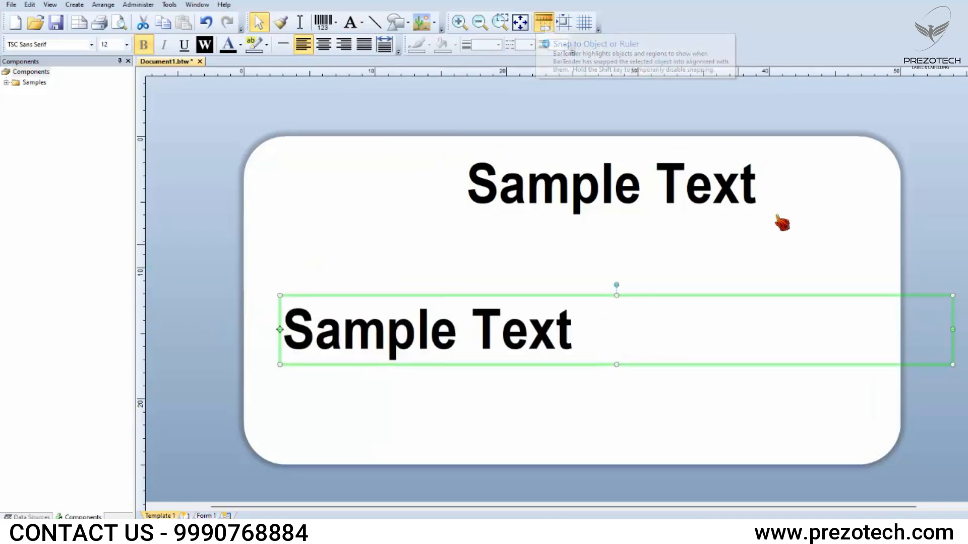
{"action": "double_click", "coordinate": [761, 196]}
{"action": "left_click", "coordinate": [797, 190]}
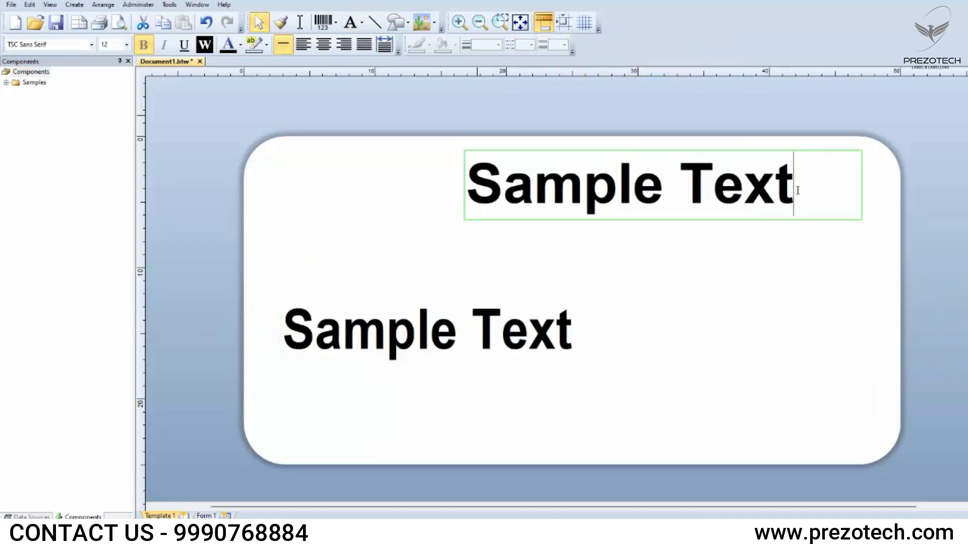
{"action": "left_click", "coordinate": [792, 192]}
{"action": "left_click", "coordinate": [792, 192]}
{"action": "key", "text": "Escape"}
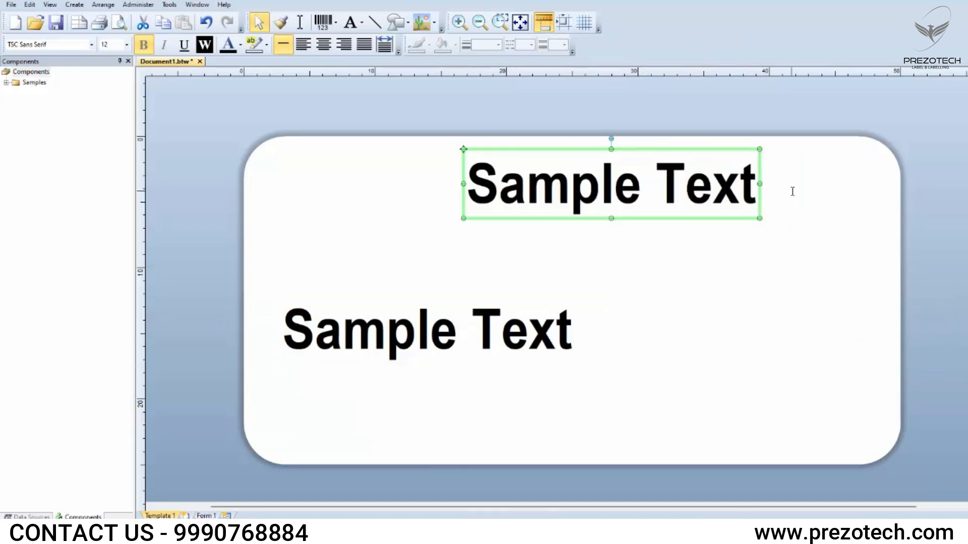
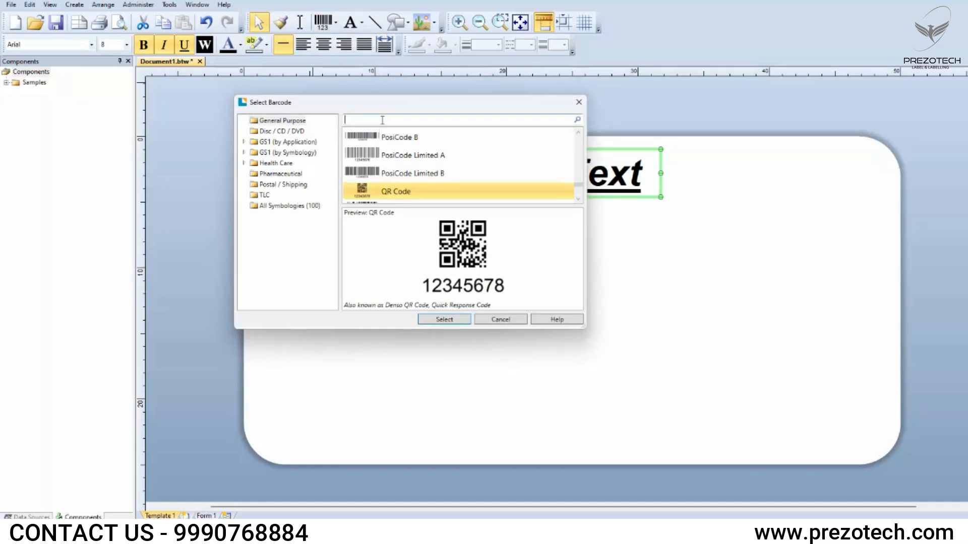
Add a Code 128 barcode below the sample text and remove the underline and italics from its human-readable number
{"action": "type", "text": "code 128"}
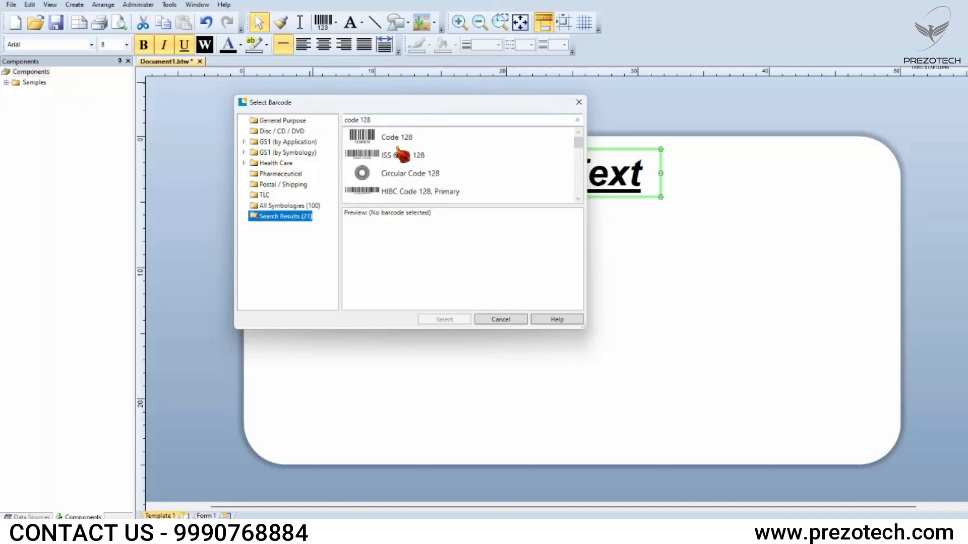
{"action": "left_click", "coordinate": [408, 138]}
{"action": "left_click", "coordinate": [444, 322]}
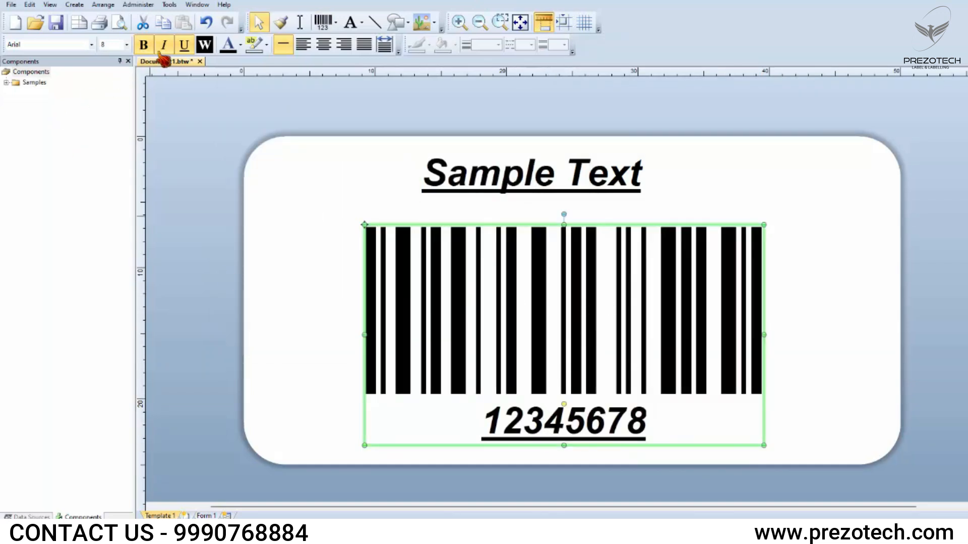
{"action": "left_click", "coordinate": [184, 47]}
{"action": "left_click", "coordinate": [163, 46]}
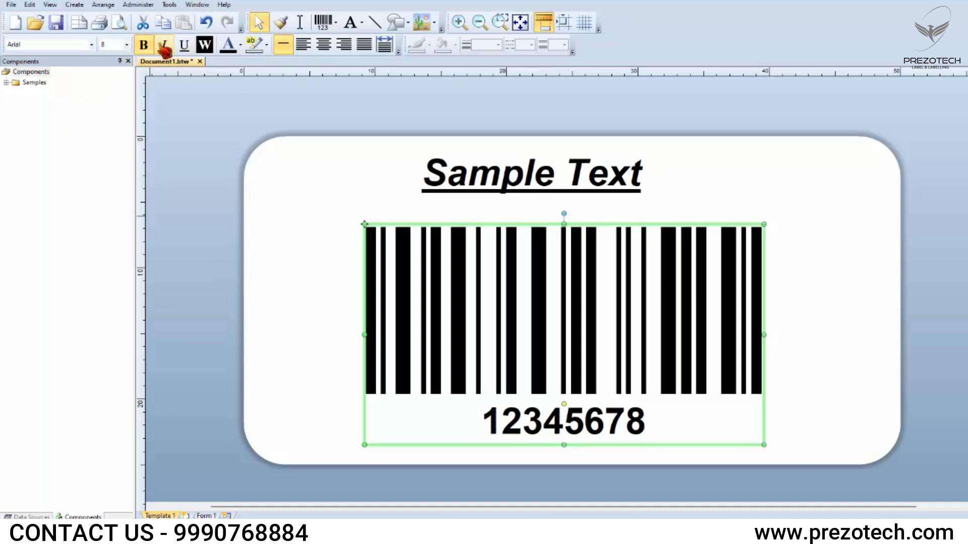
Remove bold from the barcode's human-readable number and set its font to Bahnschrift SemiBold, size 4
{"action": "left_click", "coordinate": [146, 45]}
{"action": "left_click_drag", "start_coordinate": [584, 328], "coordinate": [576, 323]}
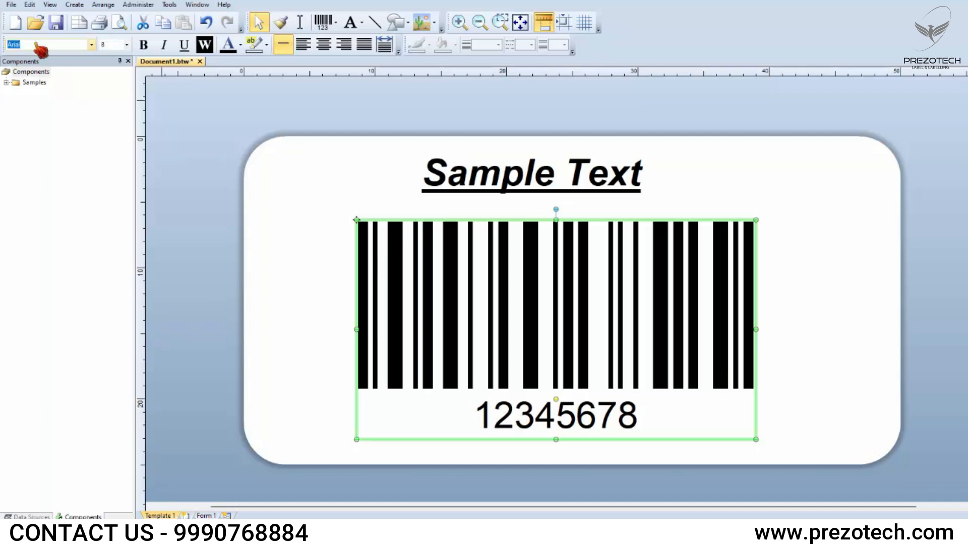
{"action": "left_click", "coordinate": [91, 44]}
{"action": "left_click", "coordinate": [56, 151]}
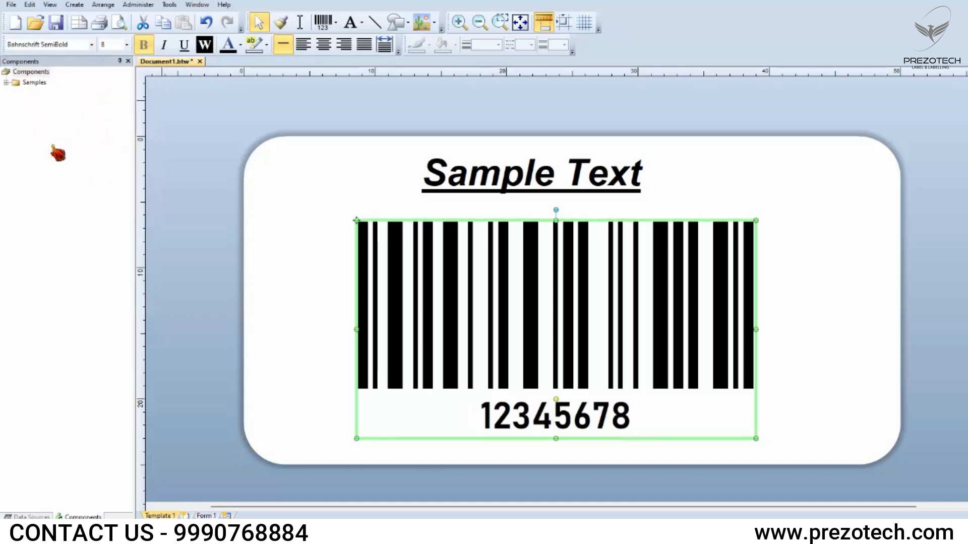
{"action": "left_click", "coordinate": [113, 47]}
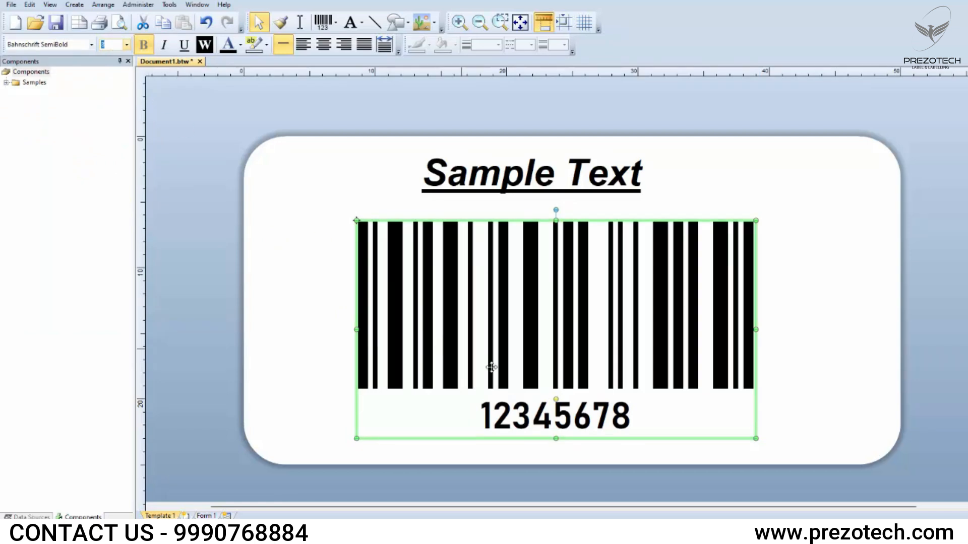
{"action": "type", "text": "04"}
{"action": "key", "text": "Return"}
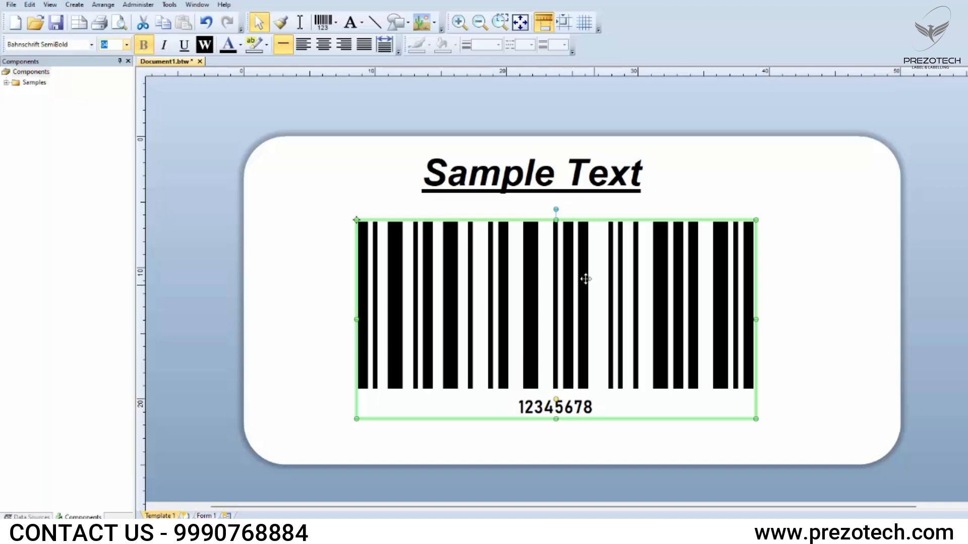
{"action": "left_click", "coordinate": [290, 283]}
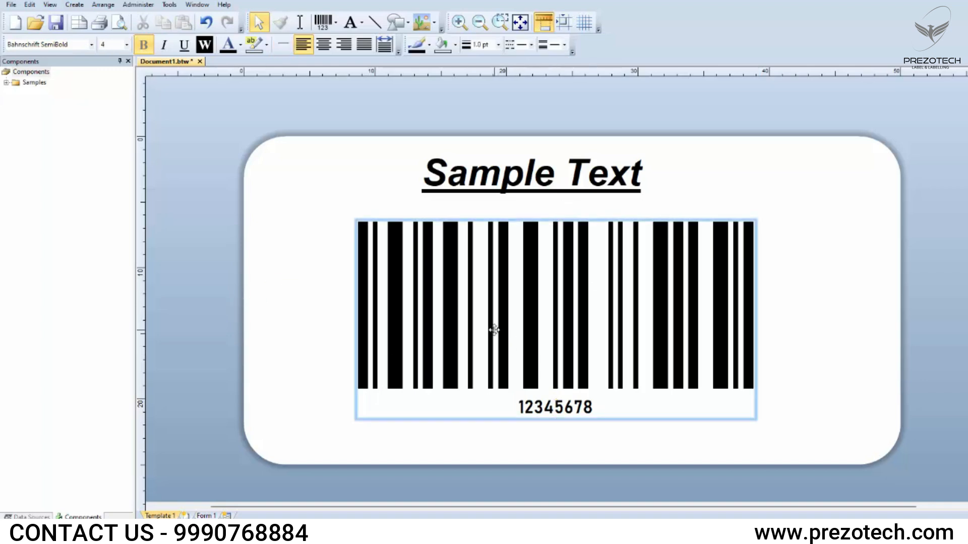
{"action": "left_click", "coordinate": [524, 314]}
{"action": "double_click", "coordinate": [524, 314]}
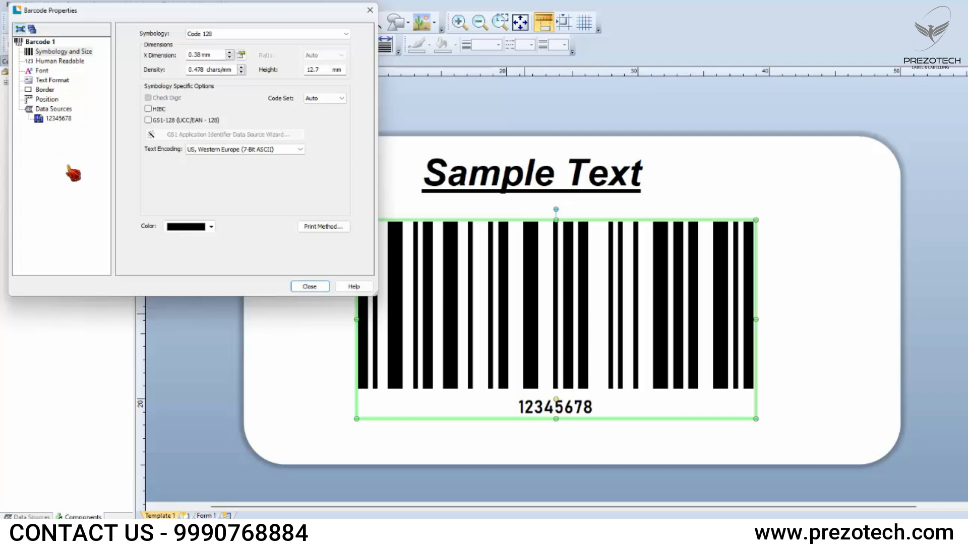
{"action": "left_click", "coordinate": [54, 121]}
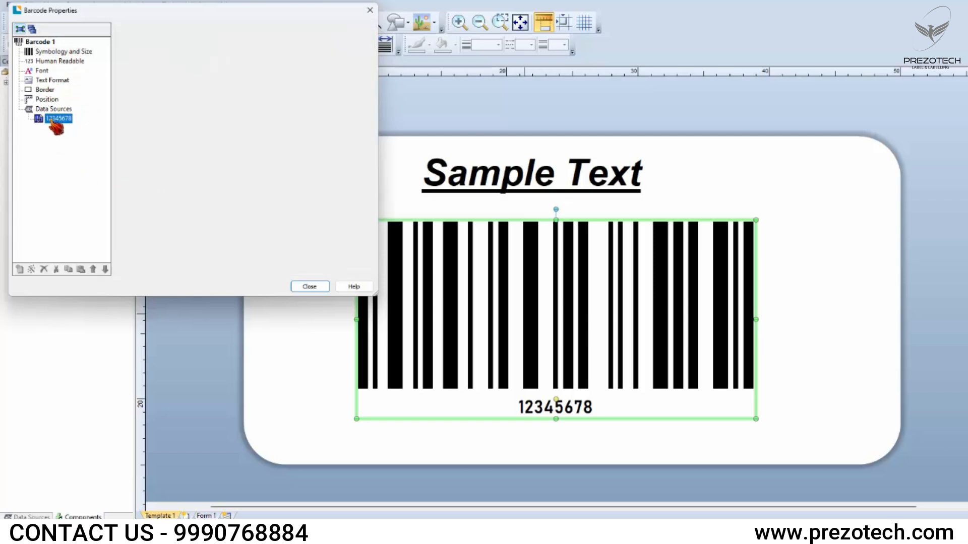
{"action": "double_click", "coordinate": [228, 93]}
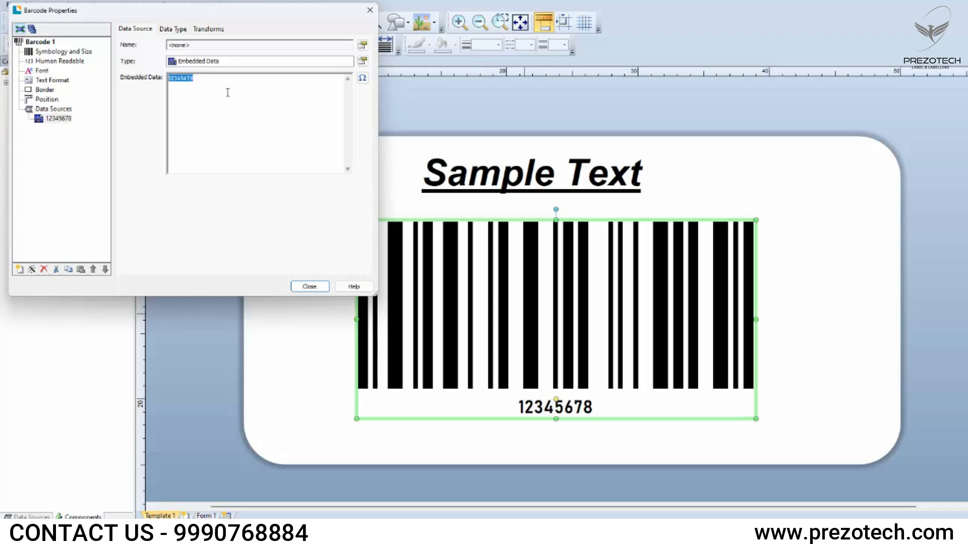
{"action": "type", "text": "458725"}
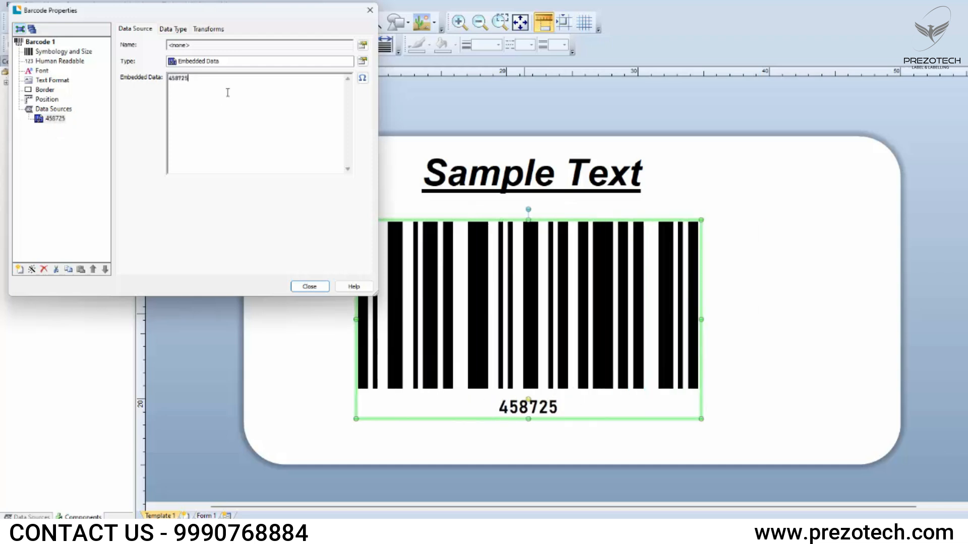
{"action": "type", "text": "6655"}
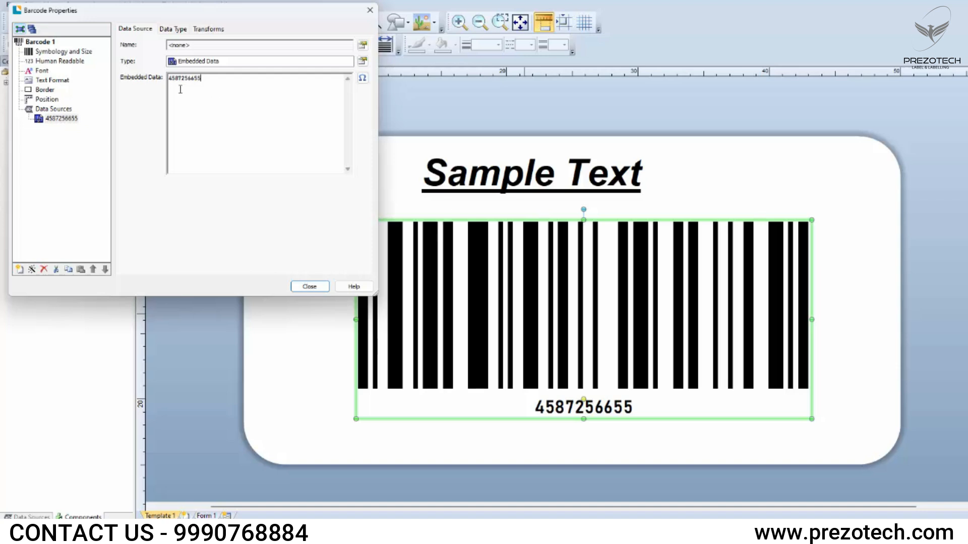
{"action": "left_click", "coordinate": [311, 287]}
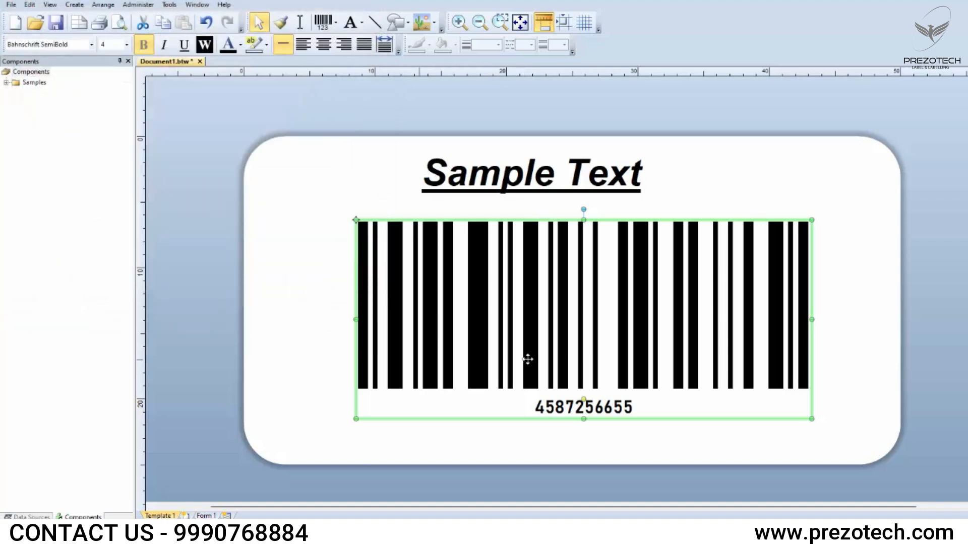
Delete the Code 128 barcode and place a QR Code barcode below the sample text instead
{"action": "left_click_drag", "start_coordinate": [626, 352], "coordinate": [524, 340]}
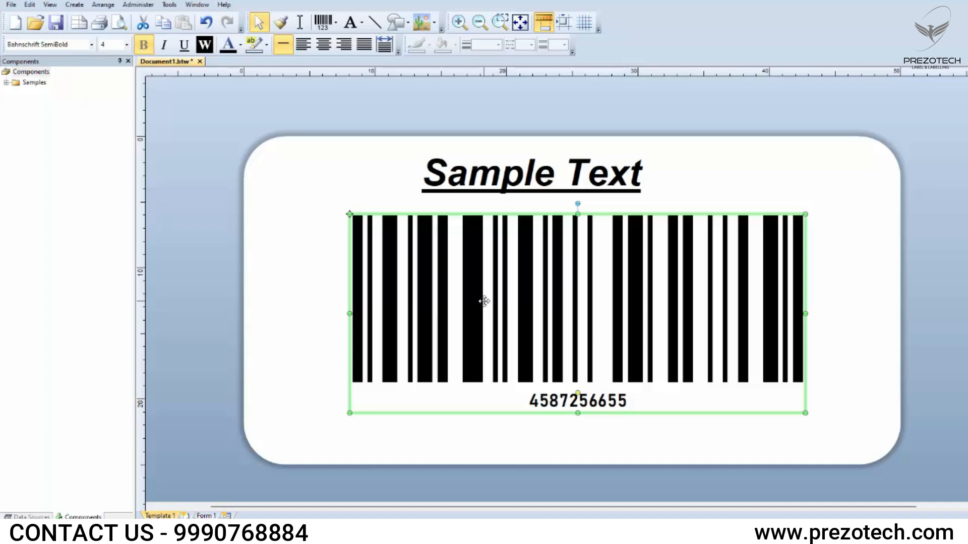
{"action": "key", "text": "Delete"}
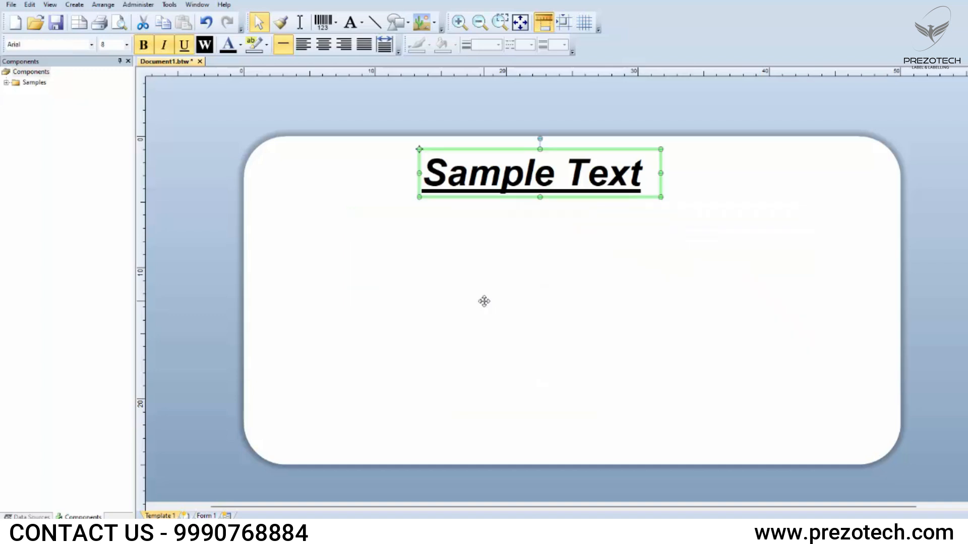
{"action": "left_click", "coordinate": [335, 25]}
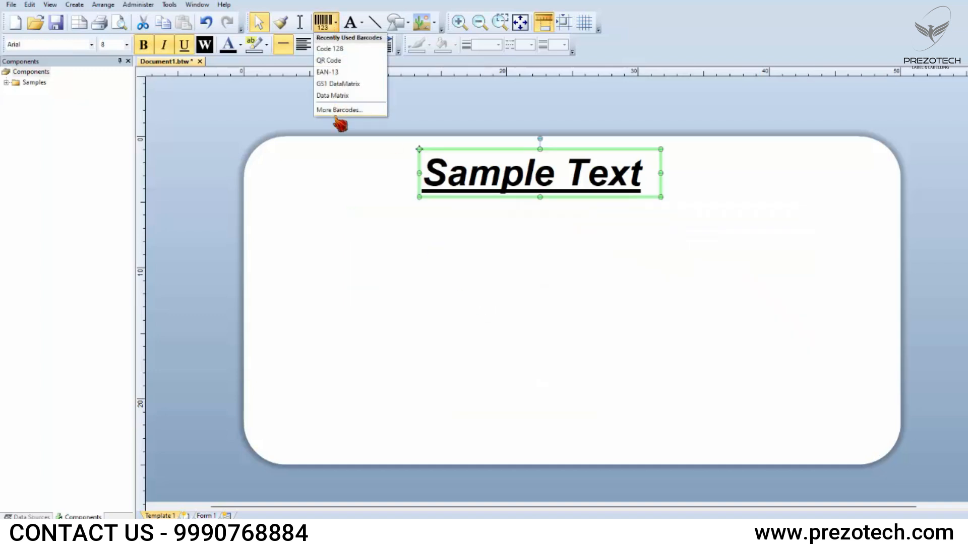
{"action": "left_click", "coordinate": [340, 110]}
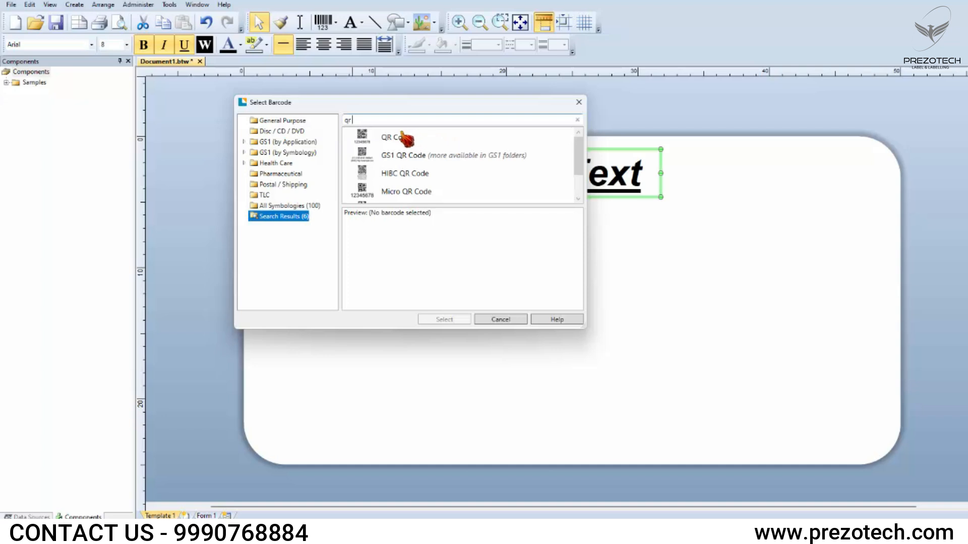
{"action": "scroll", "coordinate": [405, 153], "scroll_direction": "down", "scroll_amount": 1}
{"action": "scroll", "coordinate": [423, 178], "scroll_direction": "up", "scroll_amount": 1}
{"action": "left_click", "coordinate": [411, 142]}
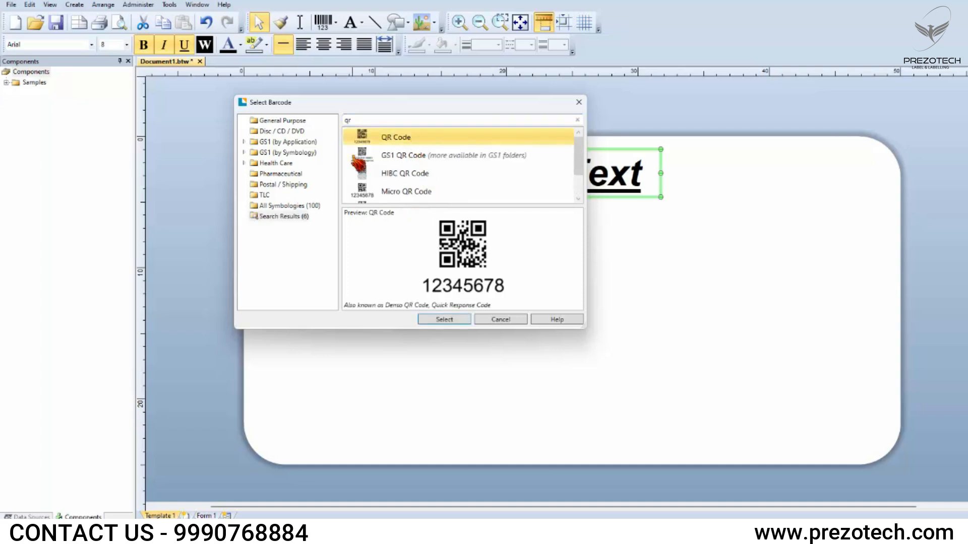
{"action": "left_click", "coordinate": [444, 320]}
{"action": "left_click", "coordinate": [528, 278]}
{"action": "left_click_drag", "start_coordinate": [519, 250], "coordinate": [529, 313]}
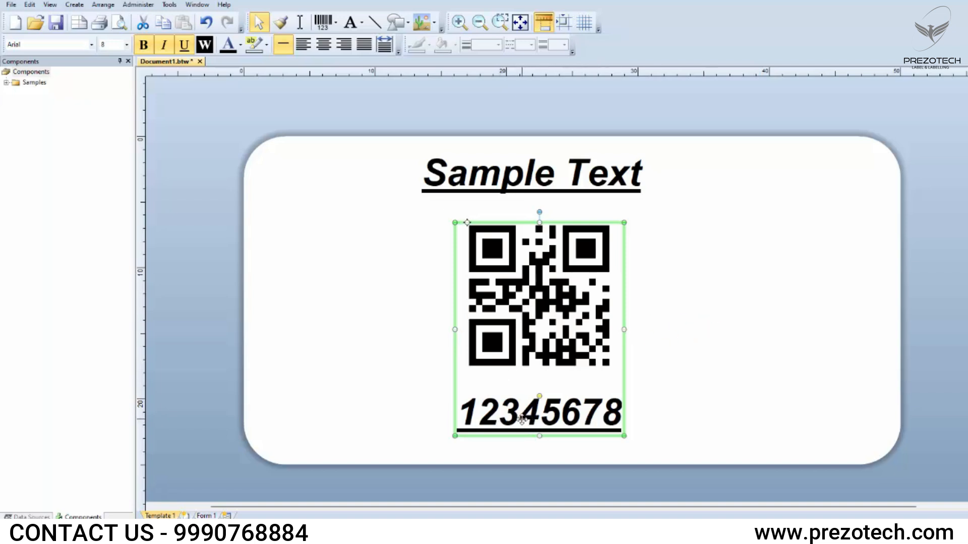
{"action": "left_click", "coordinate": [721, 358]}
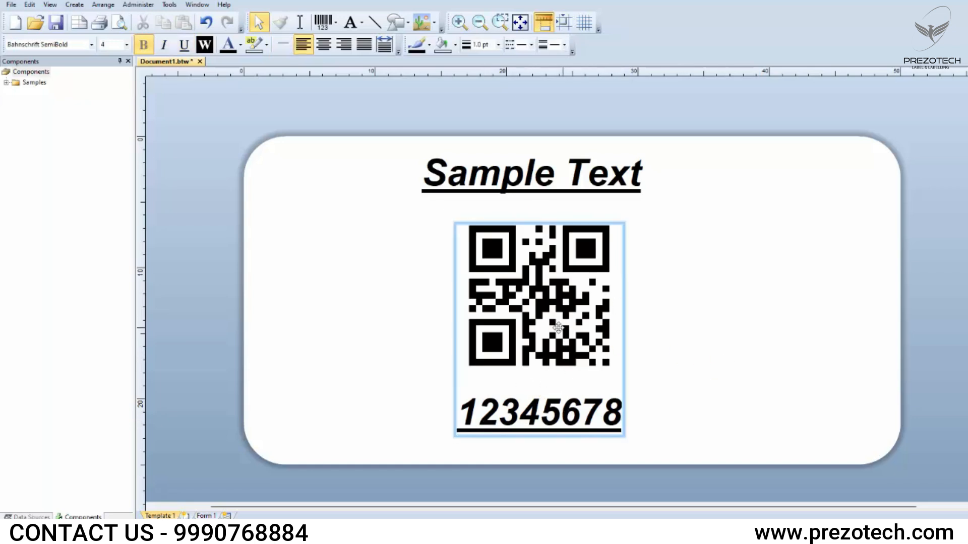
{"action": "double_click", "coordinate": [538, 316]}
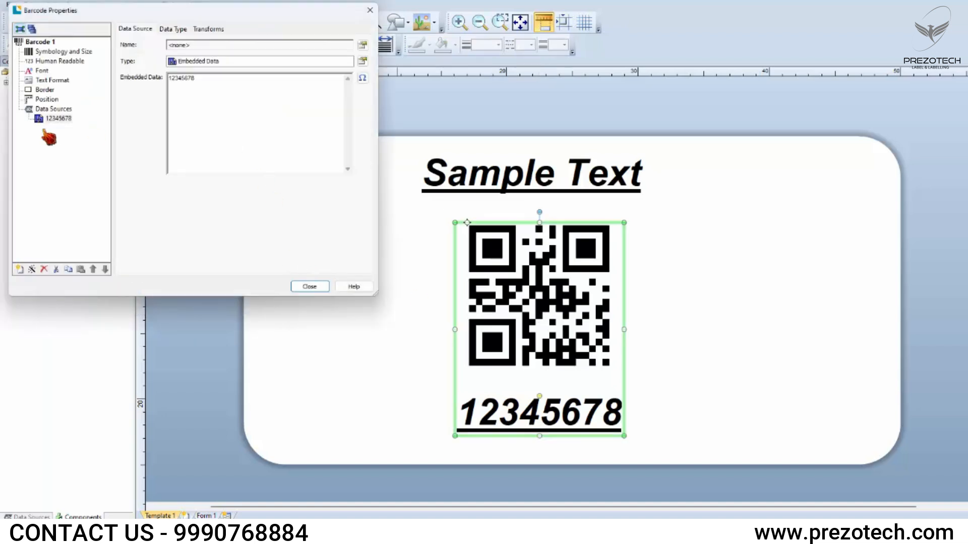
{"action": "double_click", "coordinate": [224, 82]}
{"action": "type", "text": "www.pre"}
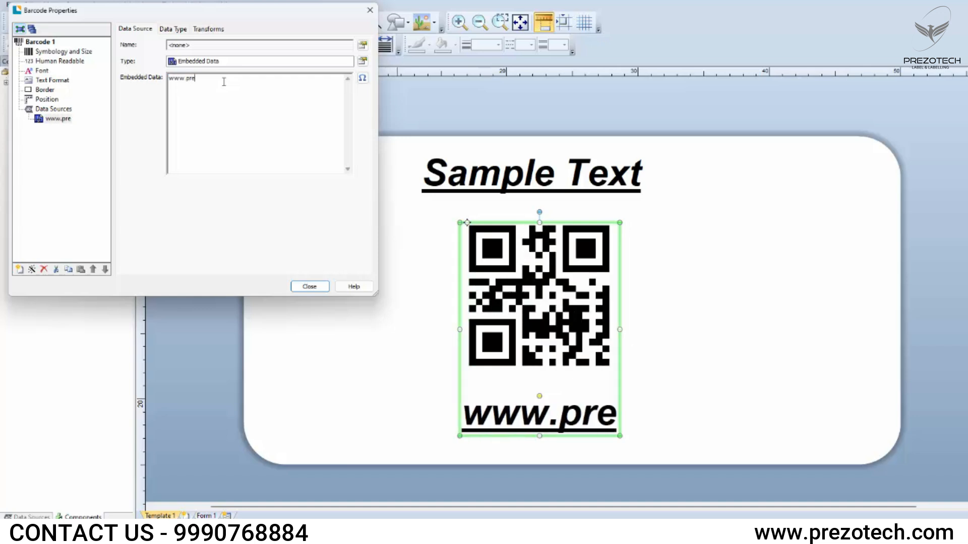
{"action": "type", "text": "zotech"}
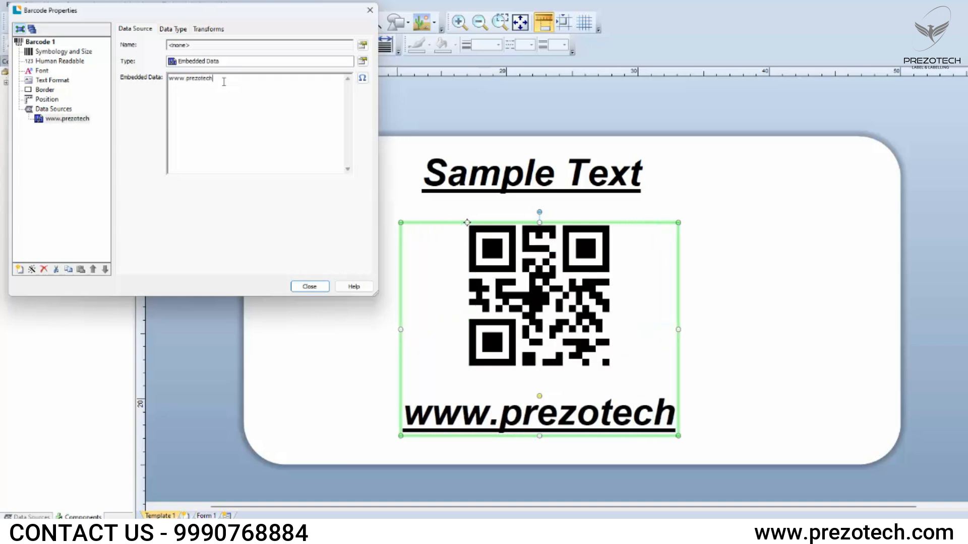
{"action": "type", "text": ".com"}
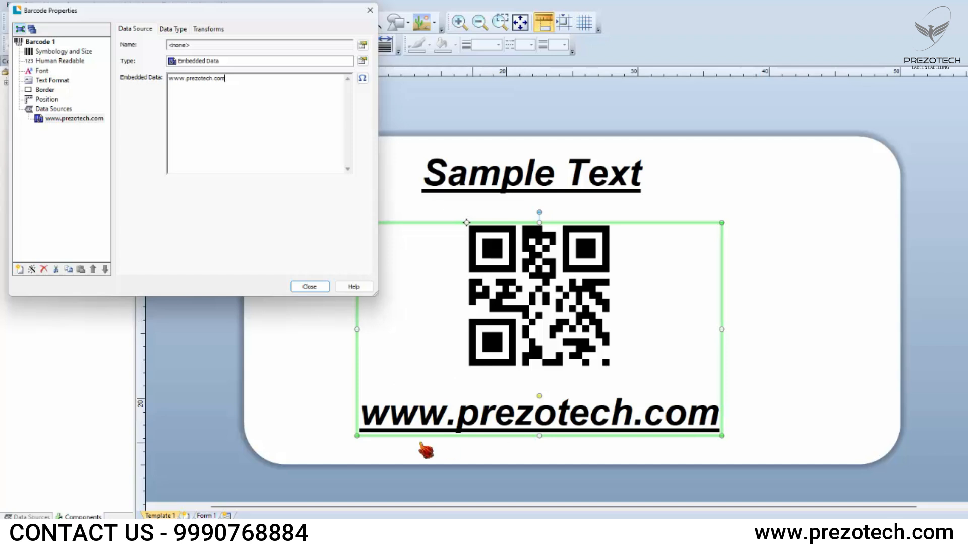
Hide the QR code's human-readable text by setting its visibility to None, and close the barcode properties
{"action": "left_click", "coordinate": [55, 61]}
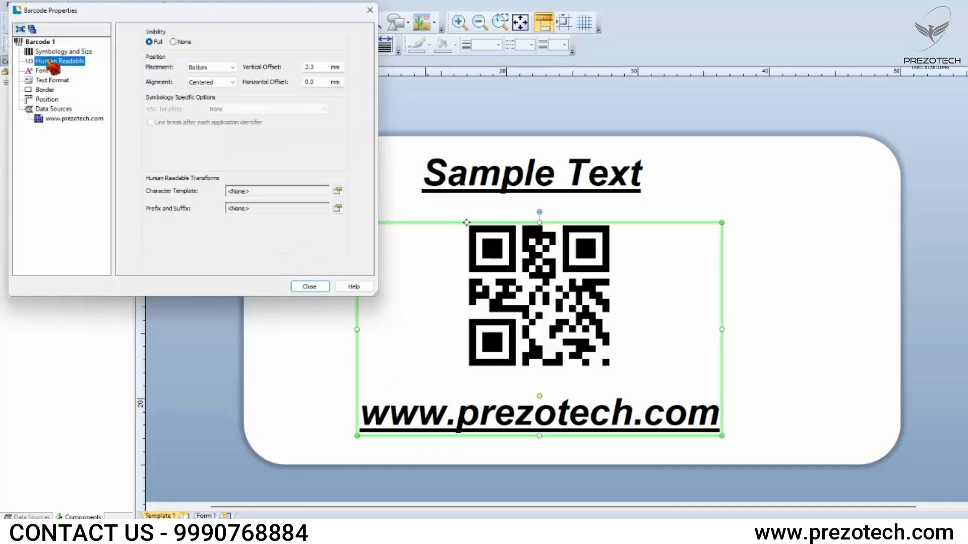
{"action": "left_click", "coordinate": [174, 42]}
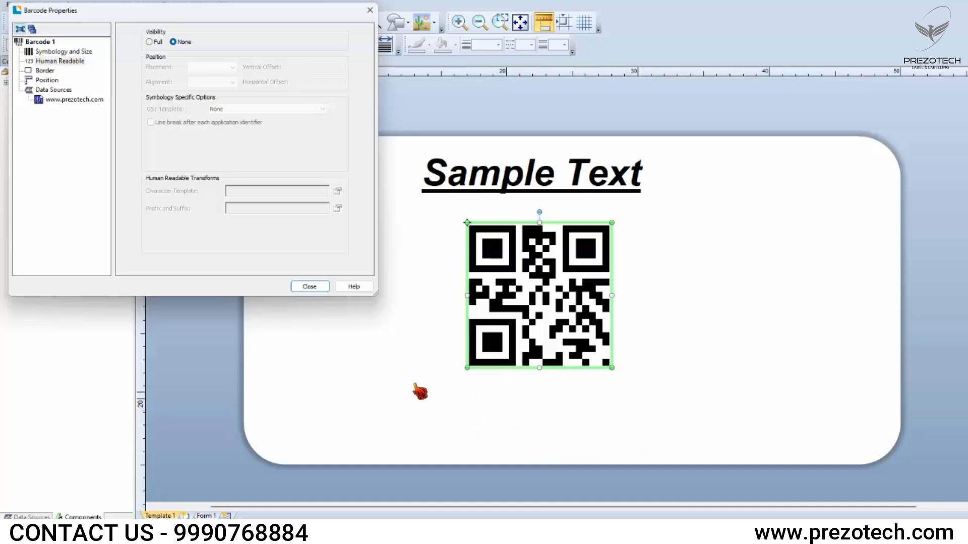
{"action": "left_click", "coordinate": [309, 287]}
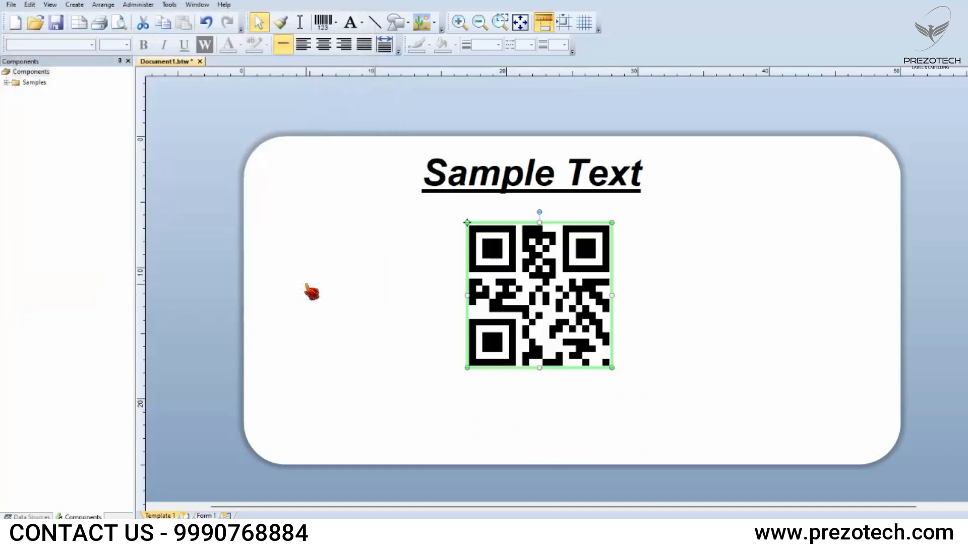
{"action": "left_click", "coordinate": [439, 191]}
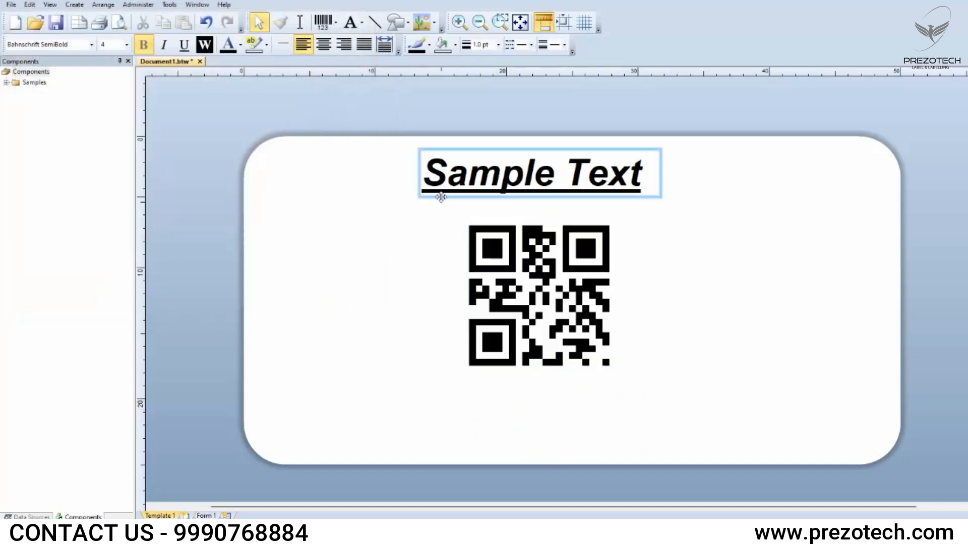
{"action": "double_click", "coordinate": [443, 184]}
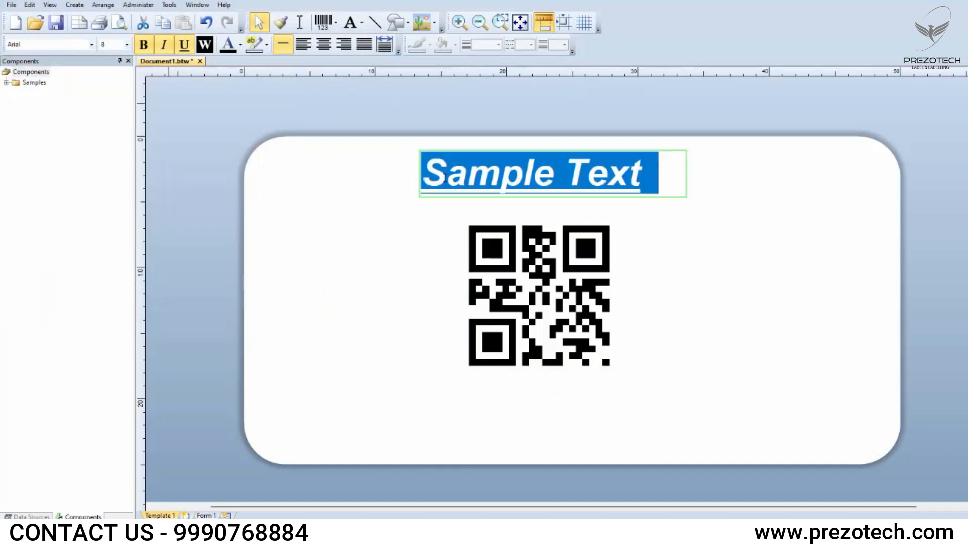
{"action": "left_click", "coordinate": [675, 228]}
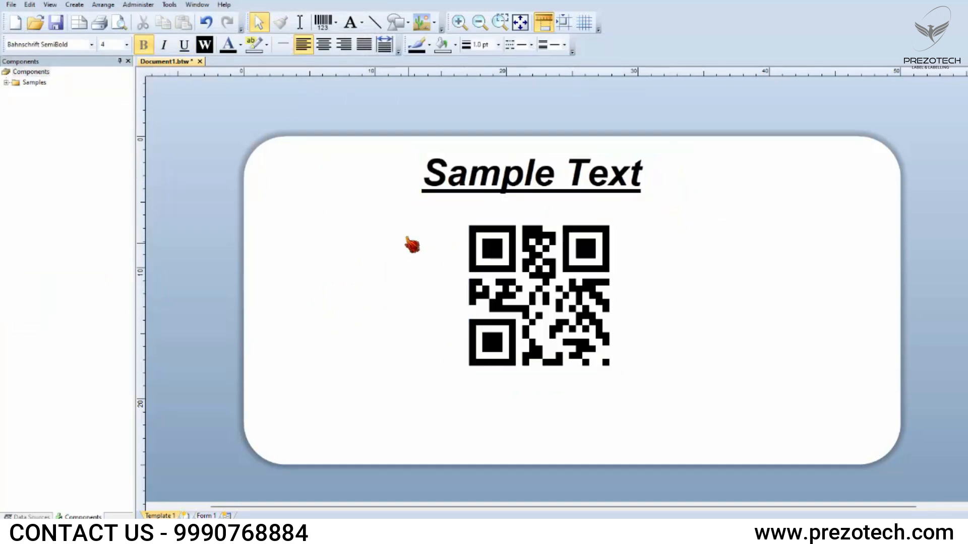
Shift the sample text slightly left and down, and move the QR code to the label's left side
{"action": "left_click", "coordinate": [427, 198]}
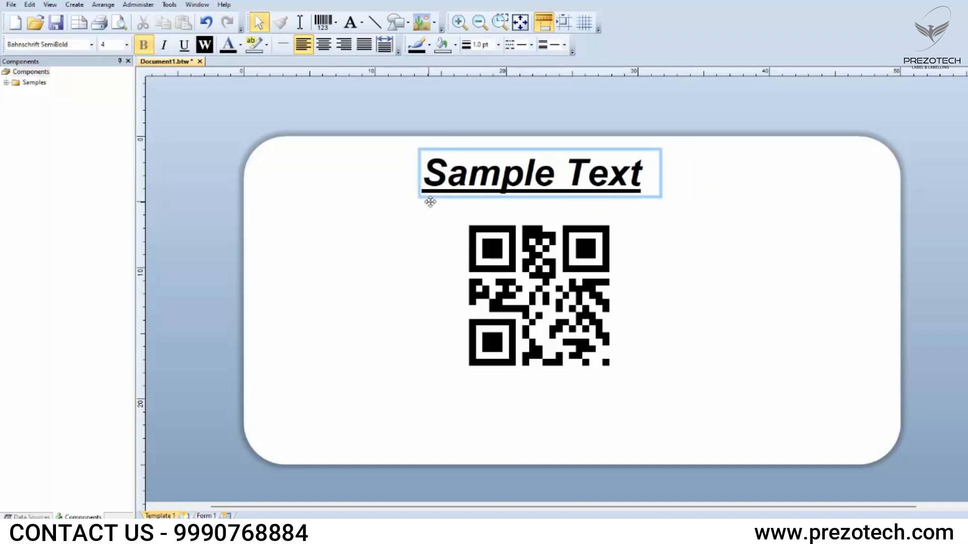
{"action": "left_click", "coordinate": [477, 197]}
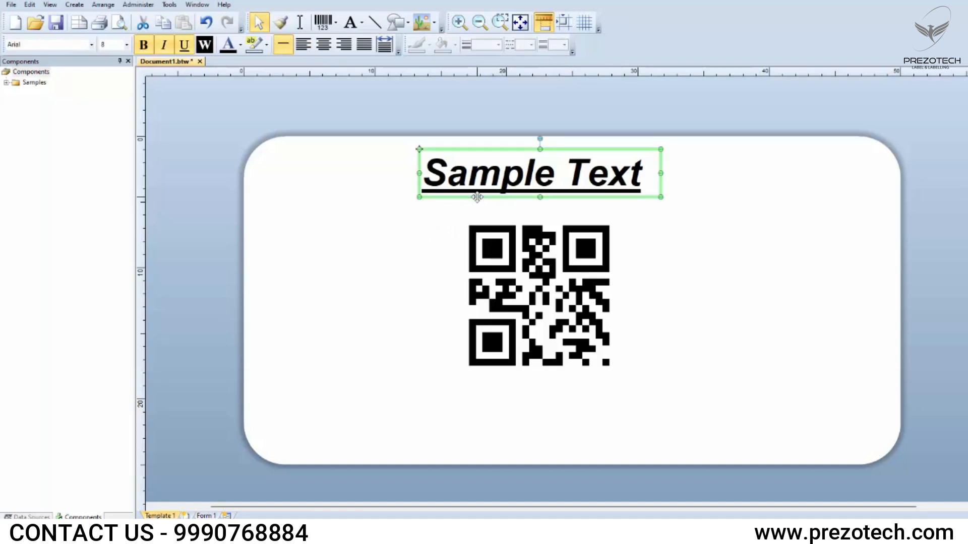
{"action": "left_click_drag", "start_coordinate": [483, 197], "coordinate": [452, 200]}
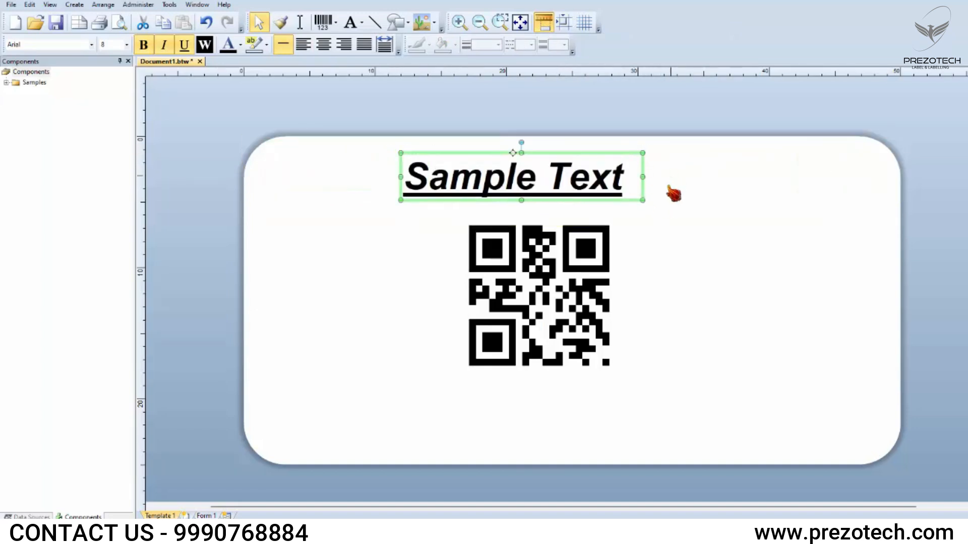
{"action": "left_click_drag", "start_coordinate": [643, 199], "coordinate": [728, 199]}
{"action": "left_click_drag", "start_coordinate": [524, 284], "coordinate": [315, 274]}
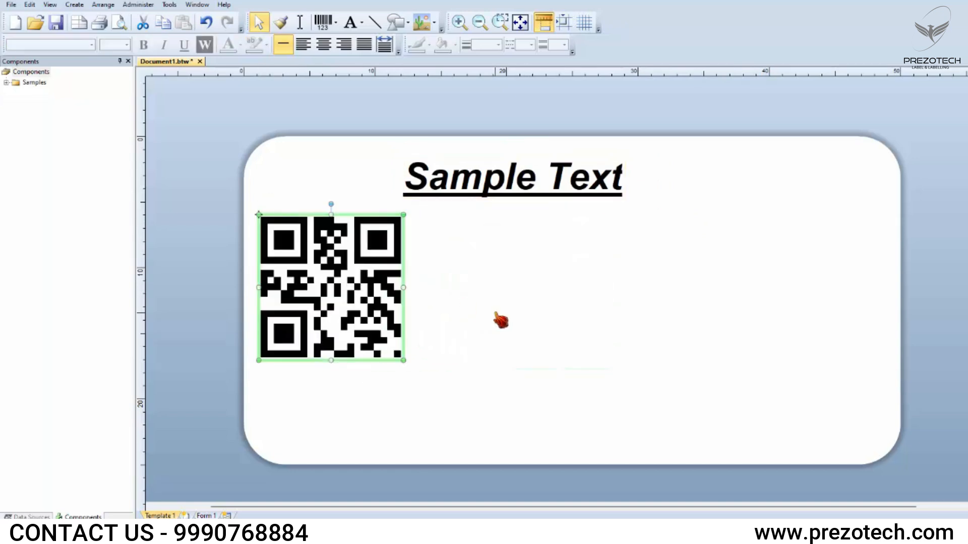
{"action": "left_click", "coordinate": [500, 321]}
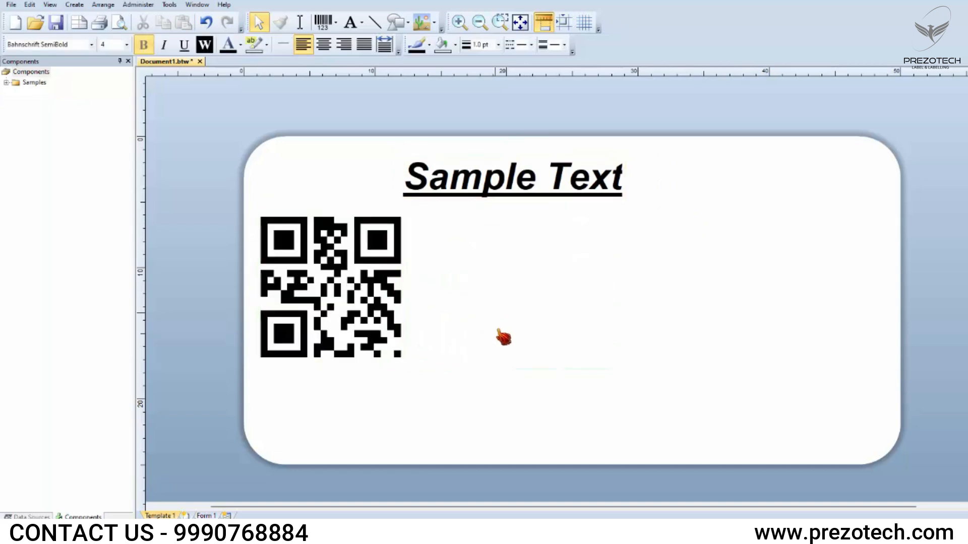
Start inserting an embedded picture from file and browse the Pictures folder for the Prezotech PNG logo
{"action": "left_click", "coordinate": [434, 29]}
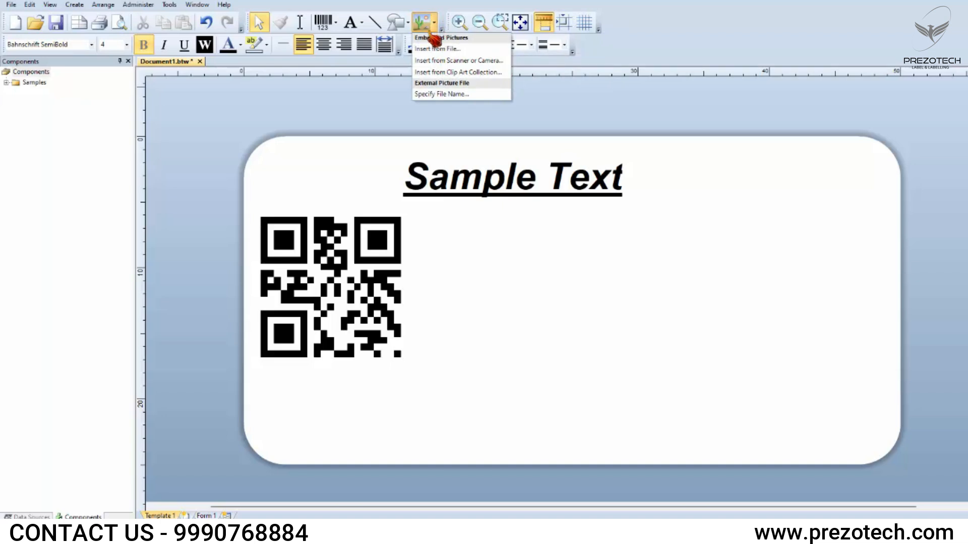
{"action": "left_click", "coordinate": [427, 49]}
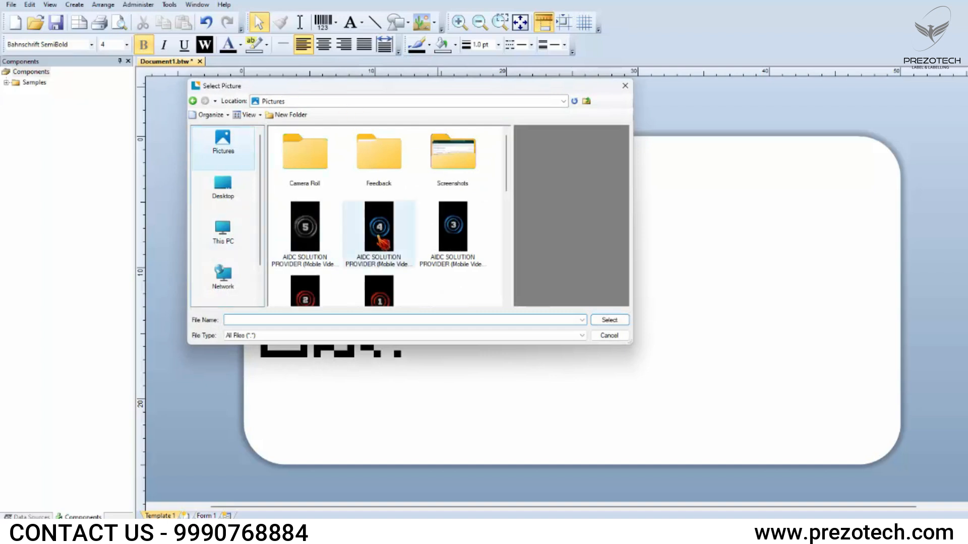
{"action": "scroll", "coordinate": [373, 247], "scroll_direction": "down", "scroll_amount": 2}
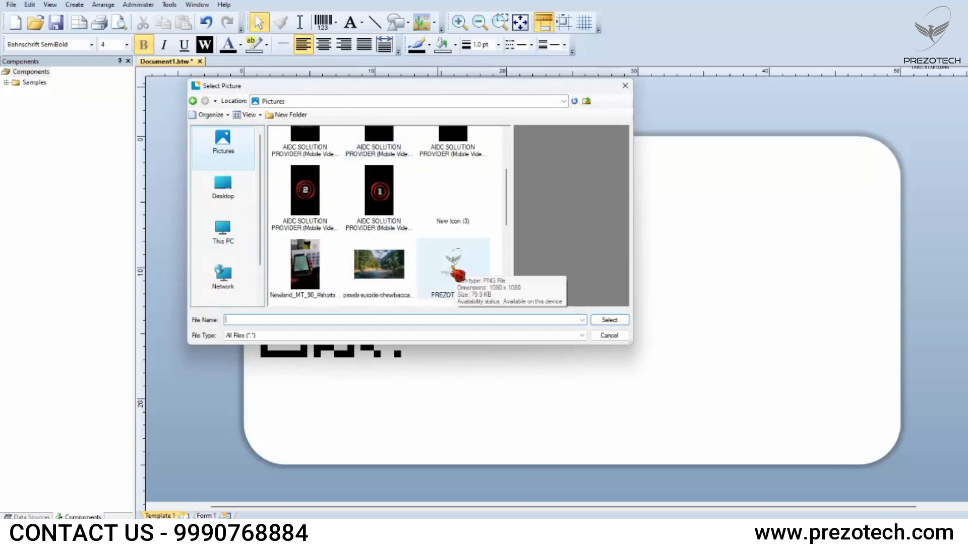